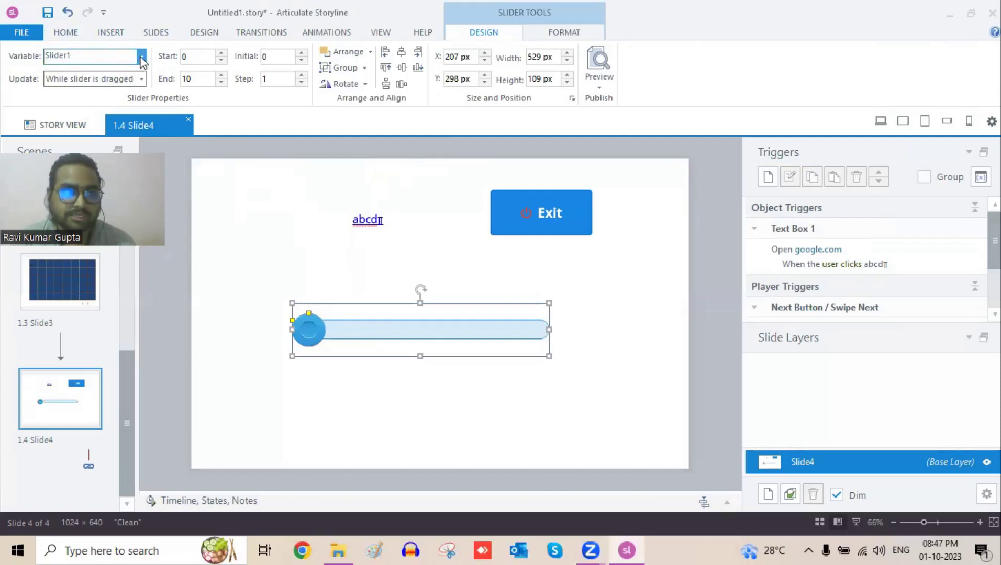
Step: Try Variable2 as the variable linked to the slider and return the link to Slider1
{"action": "left_click", "coordinate": [142, 57]}
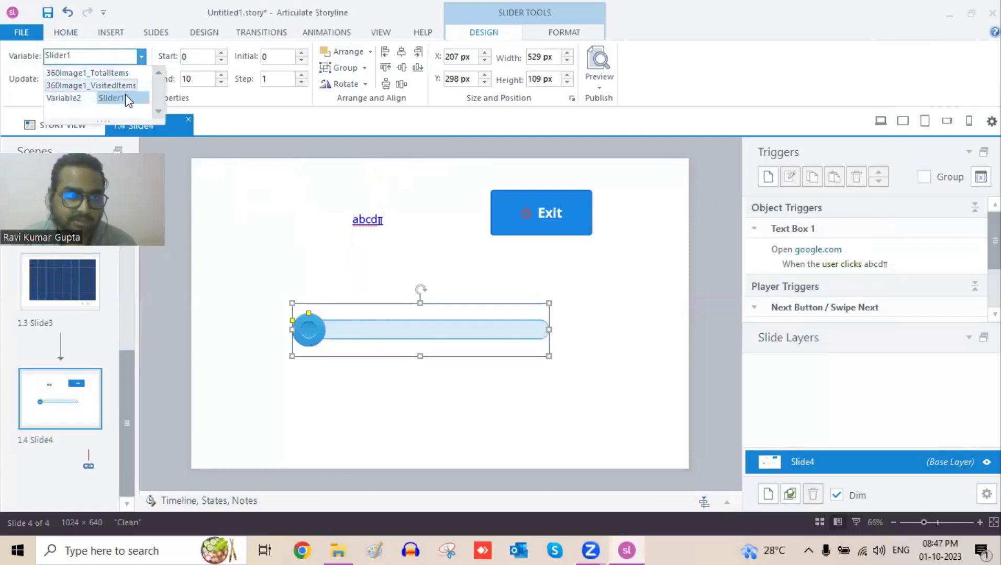
{"action": "left_click", "coordinate": [65, 98]}
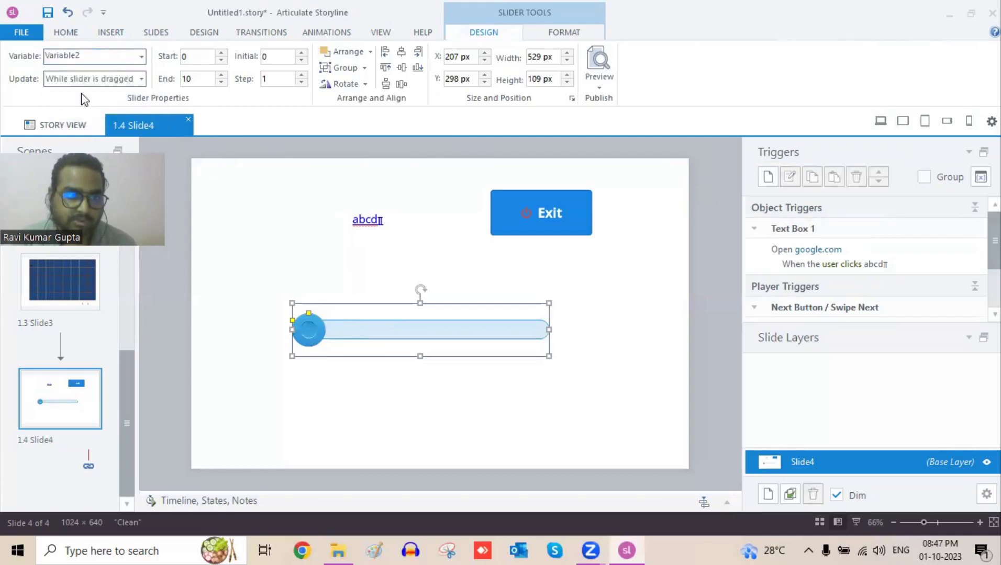
{"action": "left_click", "coordinate": [141, 56]}
{"action": "left_click", "coordinate": [111, 98]}
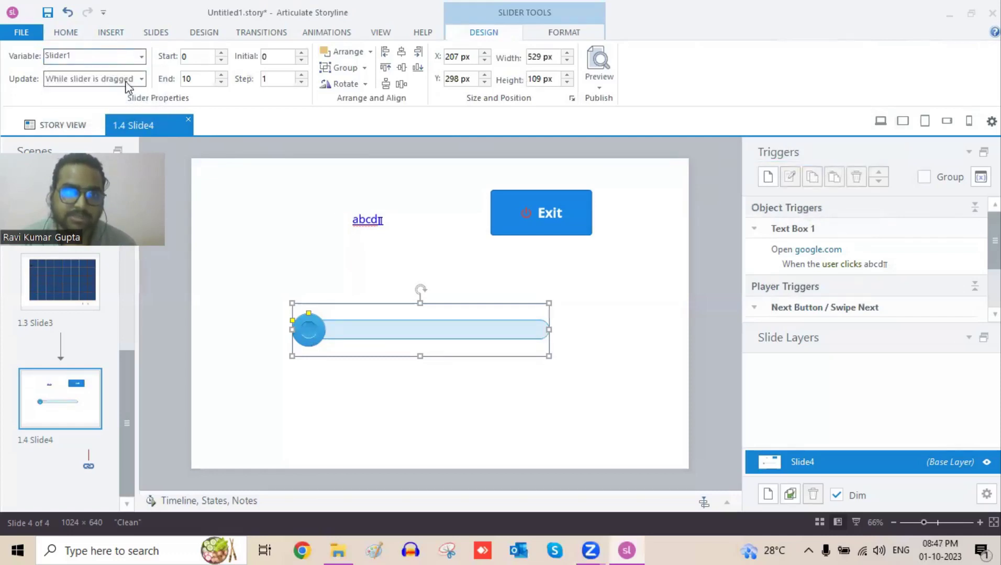
{"action": "left_click", "coordinate": [140, 59]}
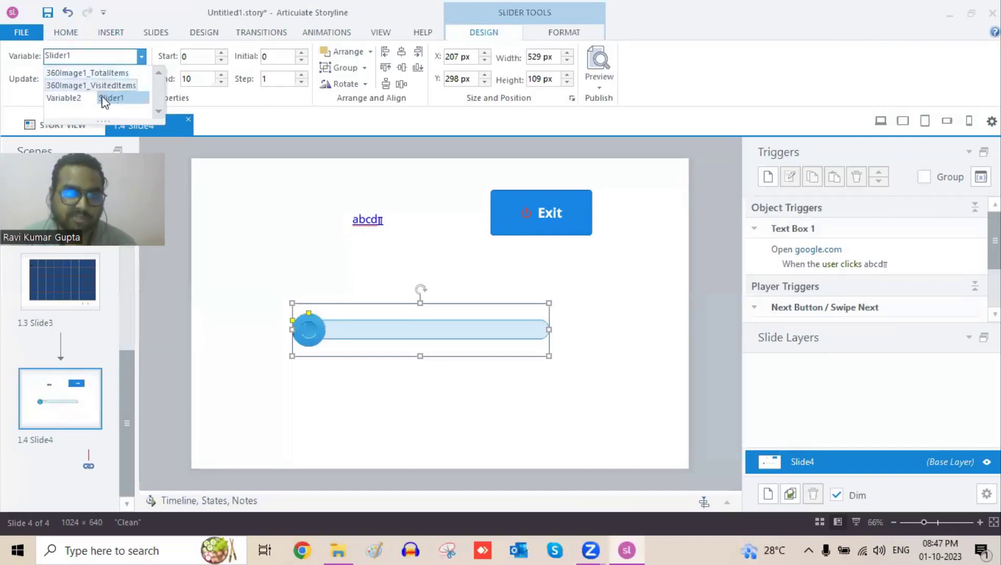
{"action": "left_click", "coordinate": [74, 103]}
{"action": "left_click", "coordinate": [141, 56]}
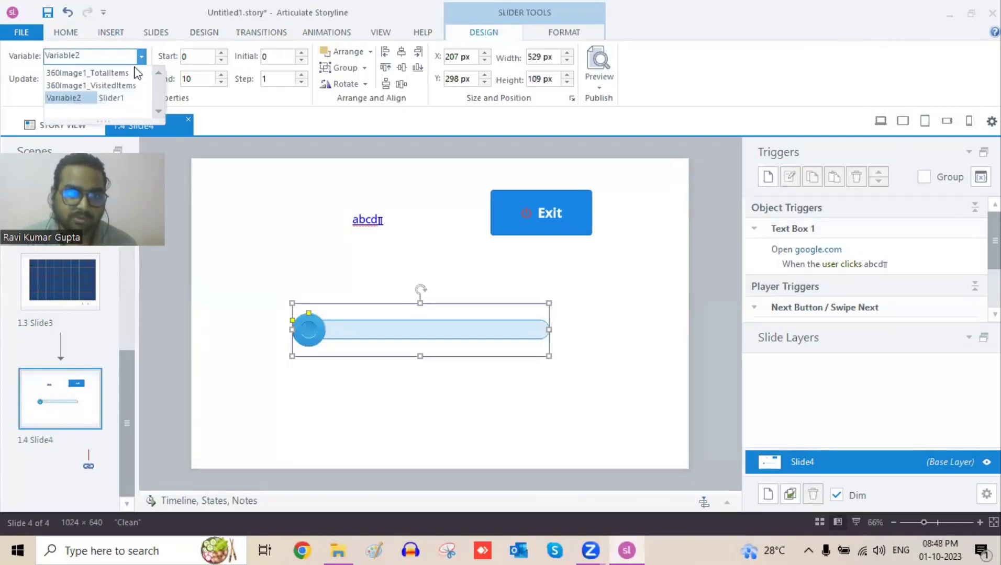
{"action": "left_click", "coordinate": [125, 103]}
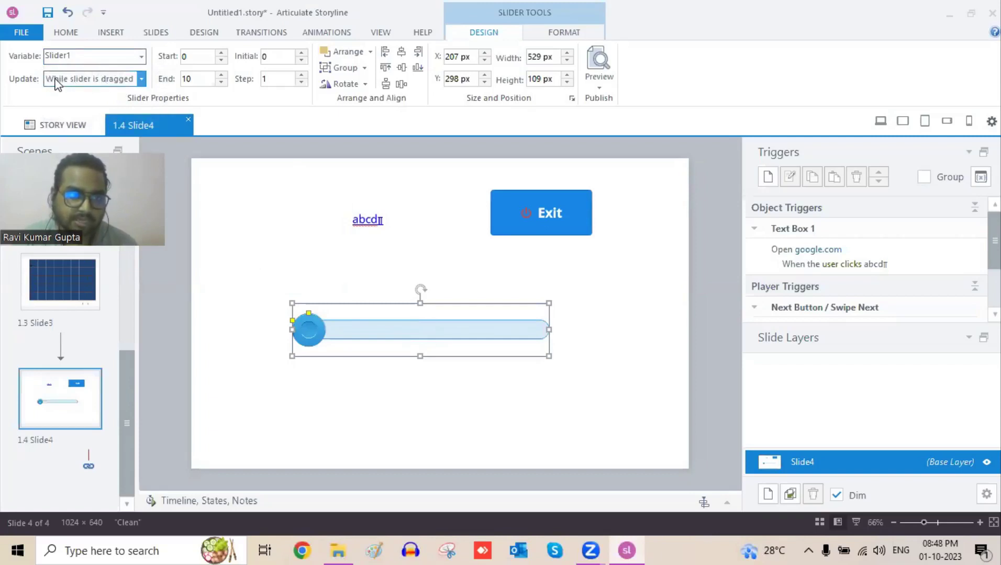
Step: Choose "While slider is dragged" as the moment when the slider's variable updates
{"action": "left_click", "coordinate": [137, 79]}
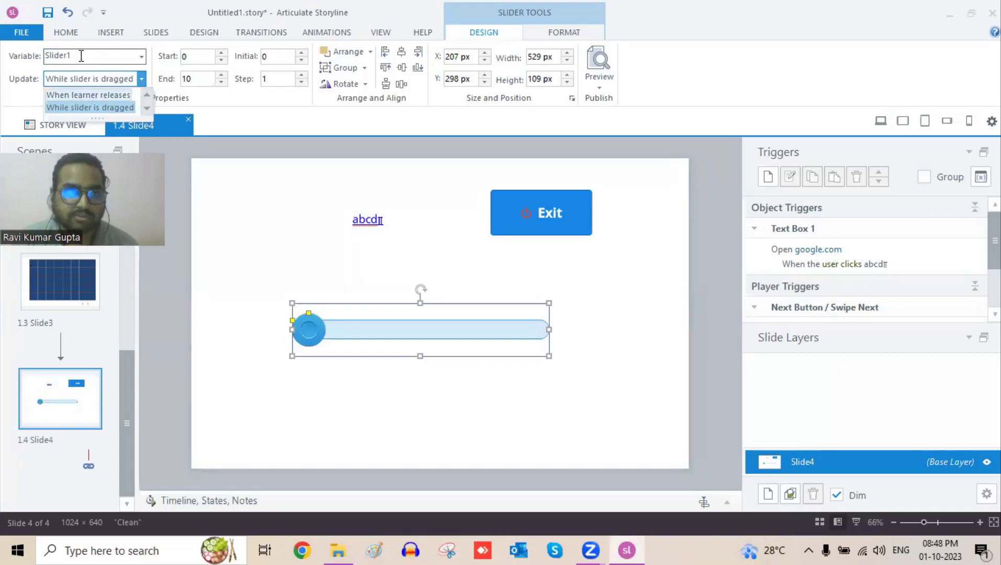
{"action": "left_click", "coordinate": [126, 107]}
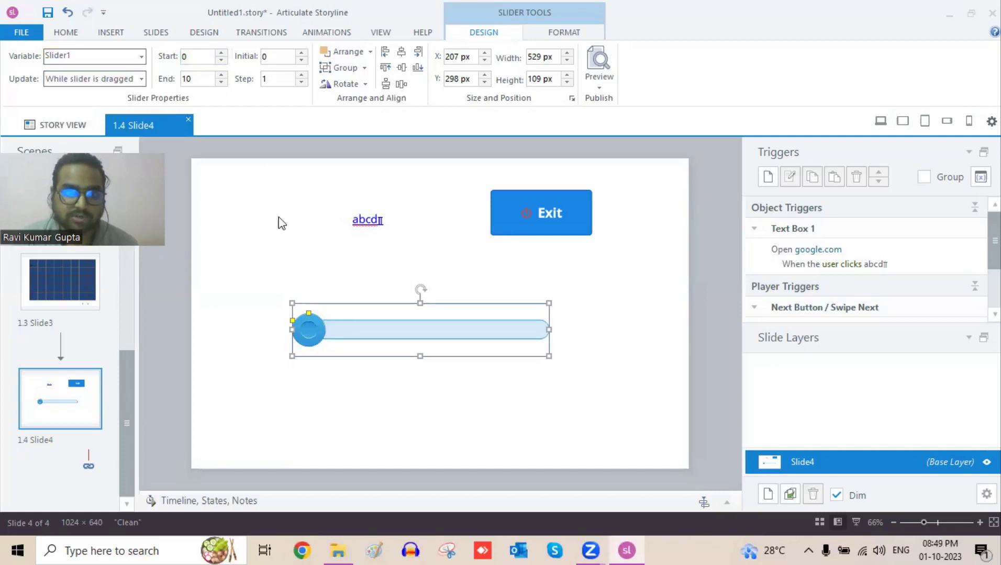
Step: Set the slider's start value to 1
{"action": "left_click_drag", "start_coordinate": [191, 55], "coordinate": [176, 54]}
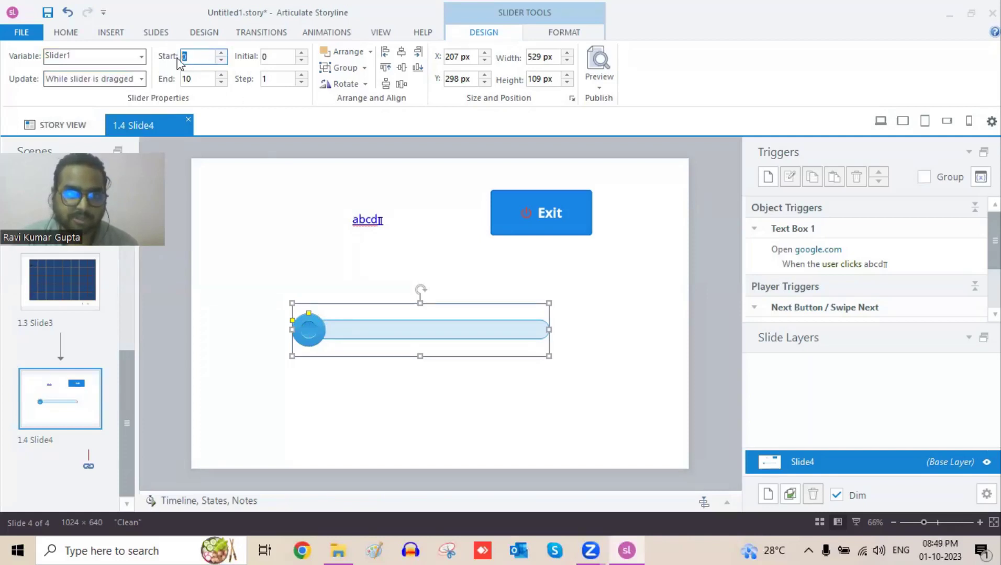
{"action": "type", "text": "1"}
{"action": "left_click", "coordinate": [205, 78]}
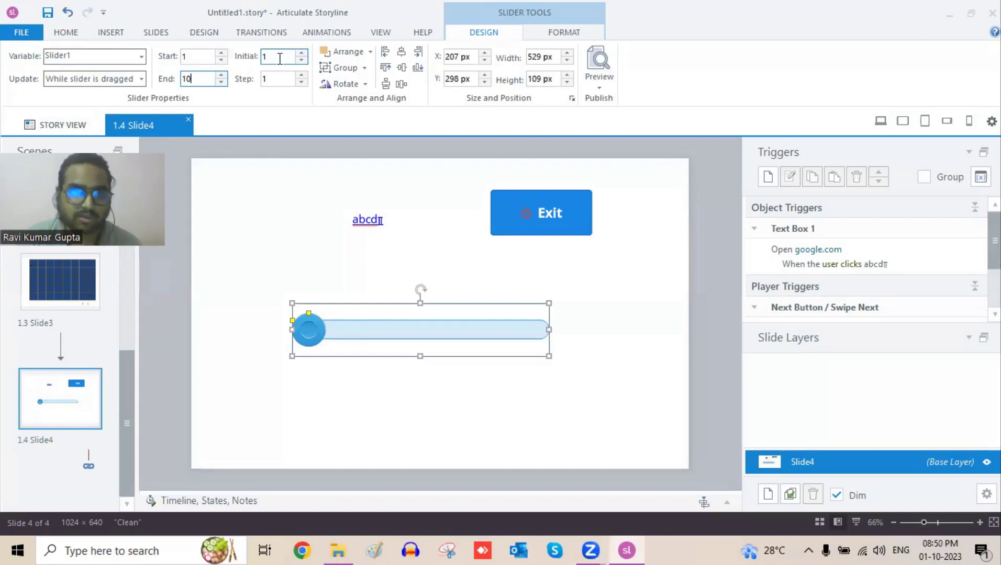
Step: Set the slider's start value back to 0
{"action": "left_click", "coordinate": [193, 56]}
{"action": "left_click_drag", "start_coordinate": [196, 56], "coordinate": [181, 58]}
{"action": "type", "text": "0"}
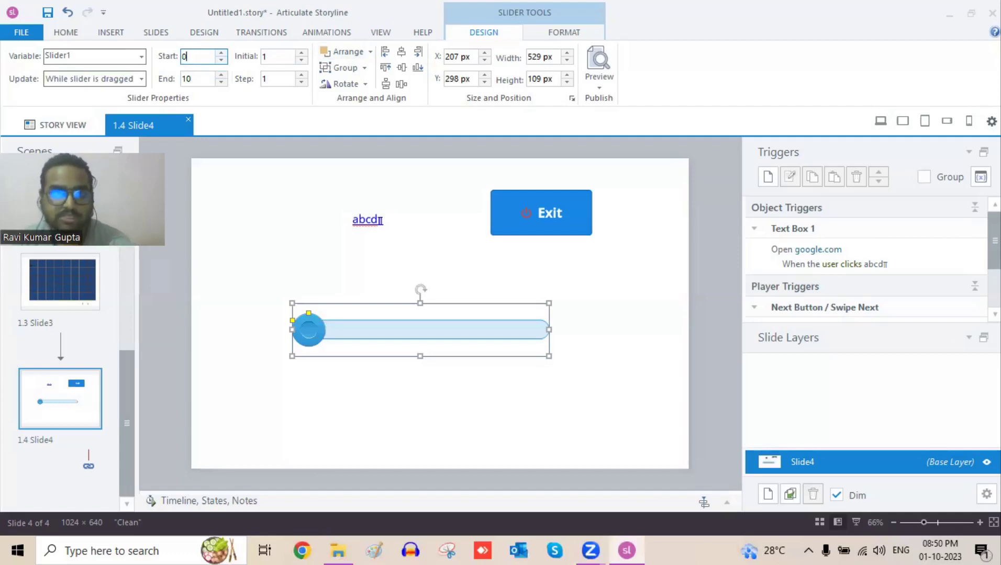
{"action": "key", "text": "Tab"}
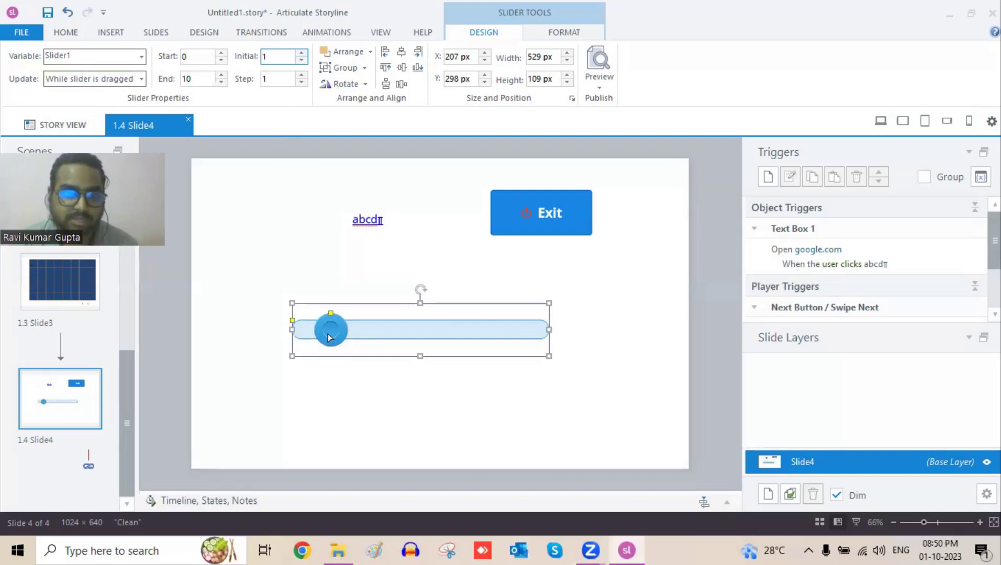
Step: Set the slider's initial value to 0 and apply it to the slider on the slide
{"action": "left_click_drag", "start_coordinate": [283, 59], "coordinate": [261, 59]}
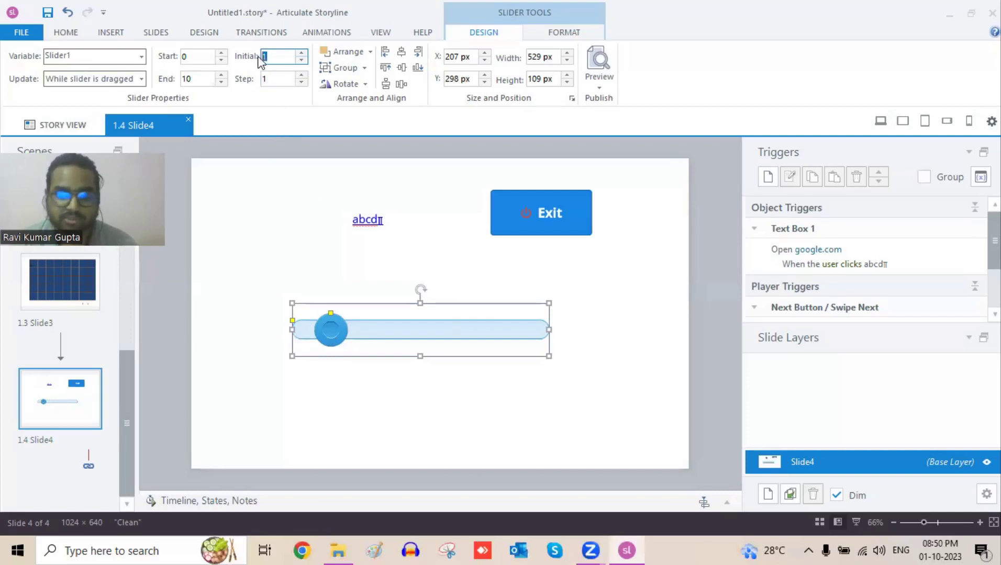
{"action": "type", "text": "0"}
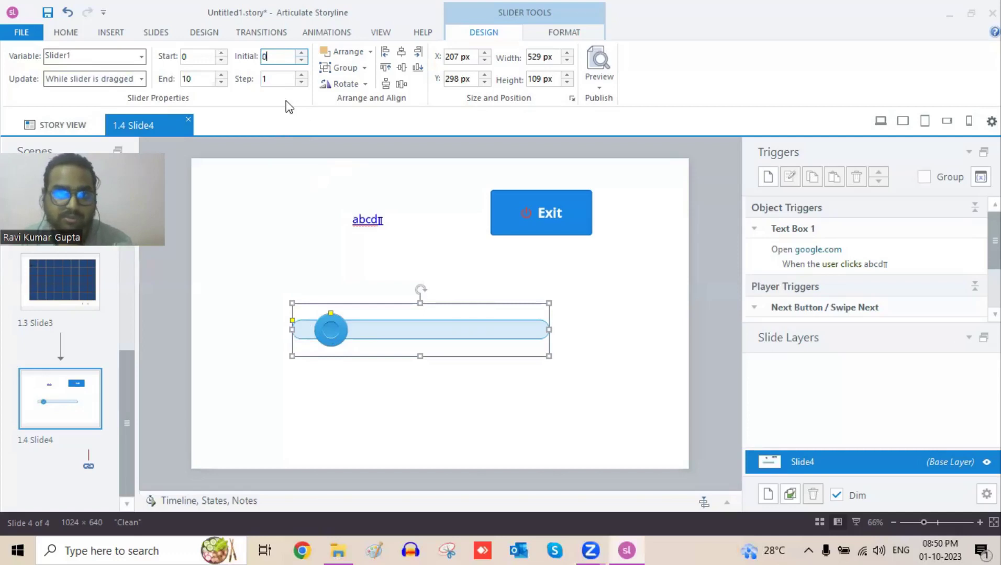
{"action": "left_click", "coordinate": [254, 34]}
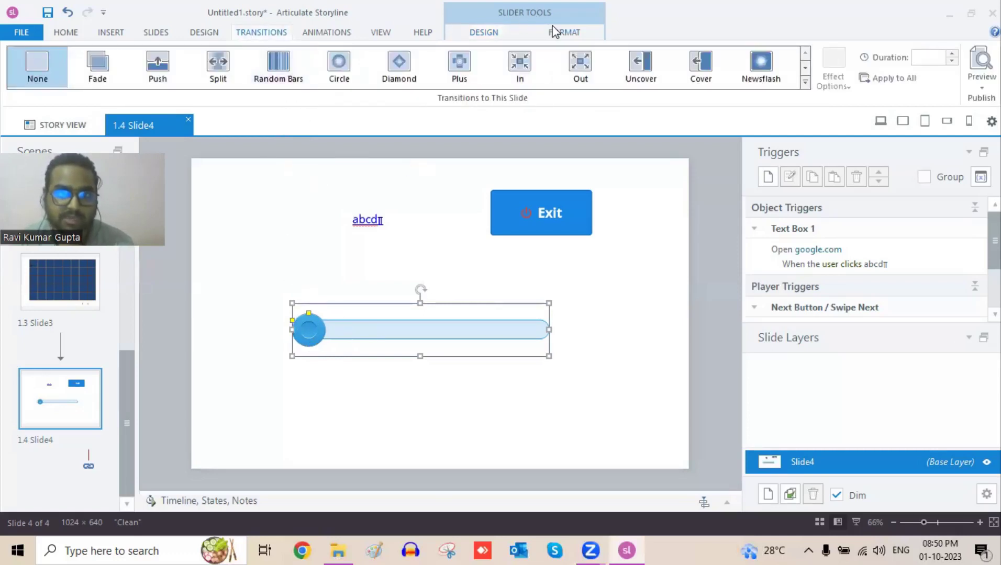
{"action": "left_click", "coordinate": [483, 32]}
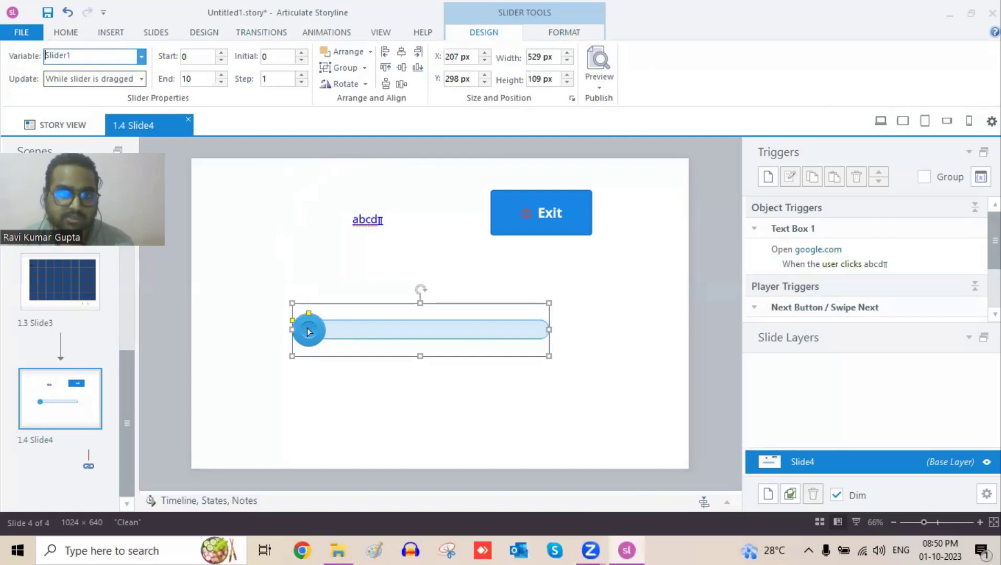
Step: Set the slider's initial value to 2 and apply the change
{"action": "left_click", "coordinate": [277, 56]}
{"action": "double_click", "coordinate": [264, 56]}
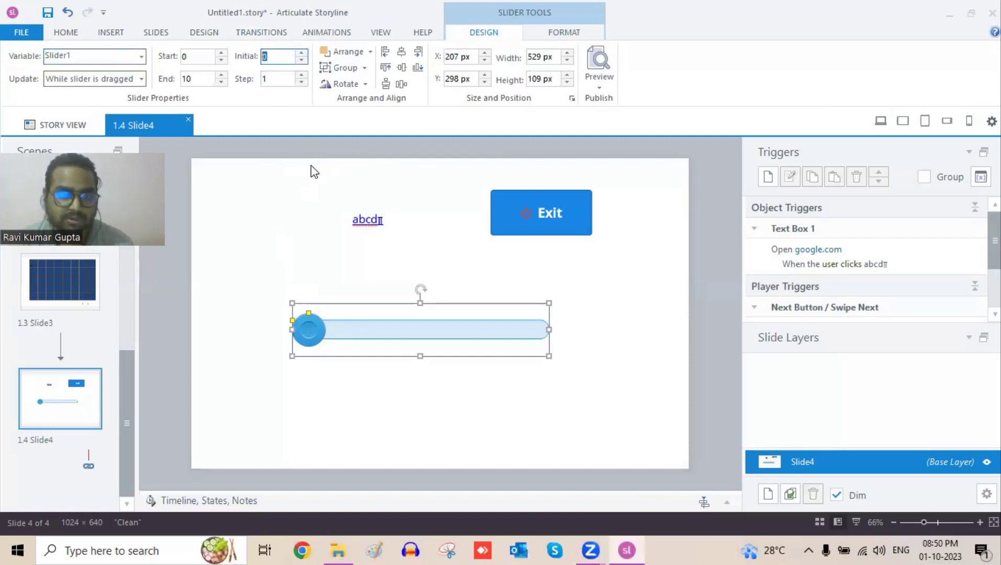
{"action": "type", "text": "2"}
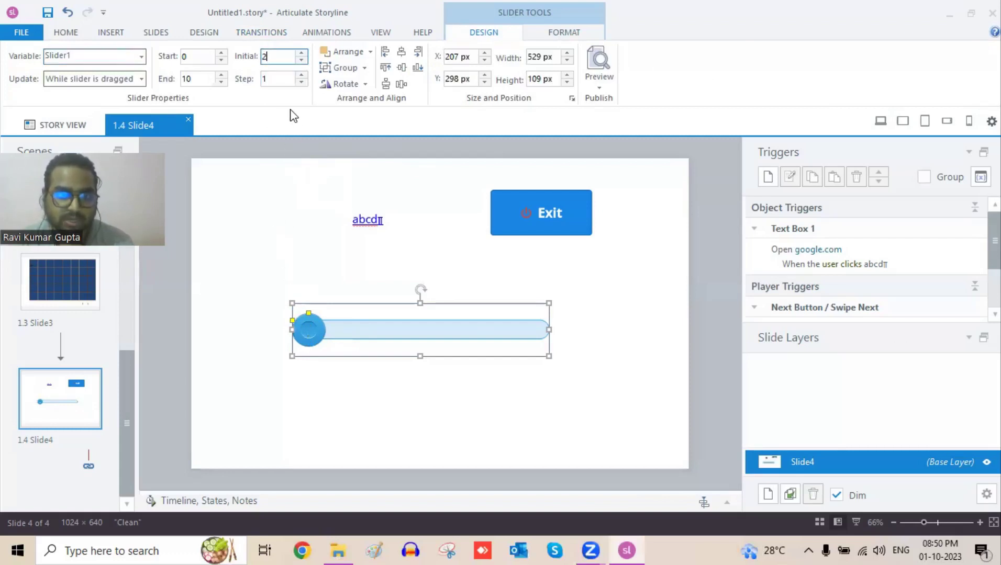
{"action": "left_click", "coordinate": [290, 79]}
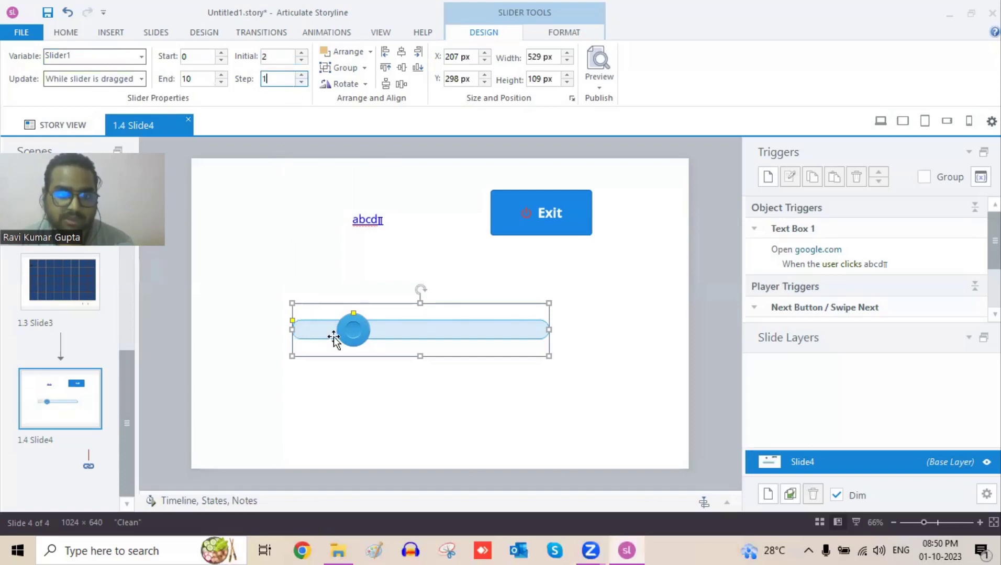
{"action": "left_click", "coordinate": [271, 54]}
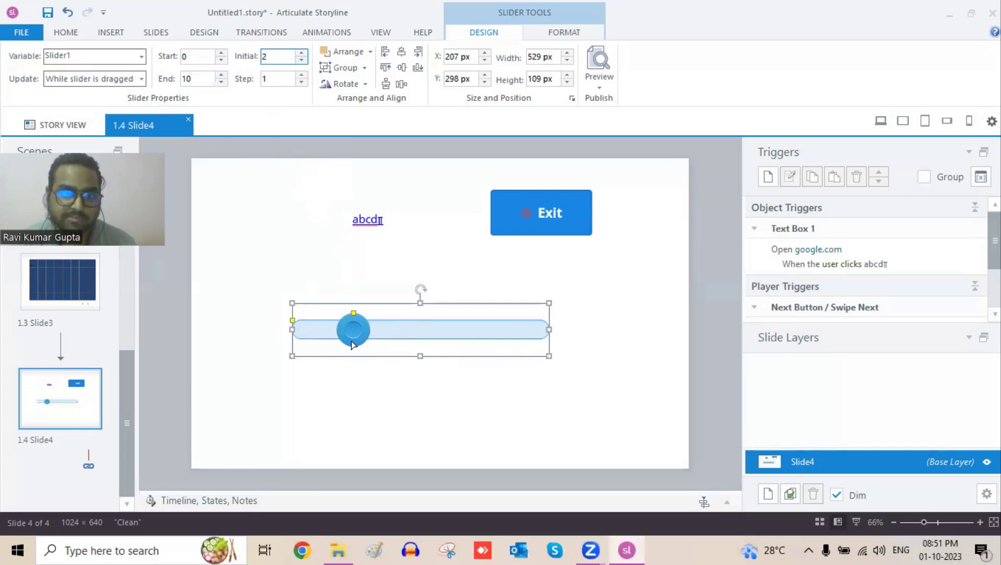
{"action": "left_click", "coordinate": [274, 80]}
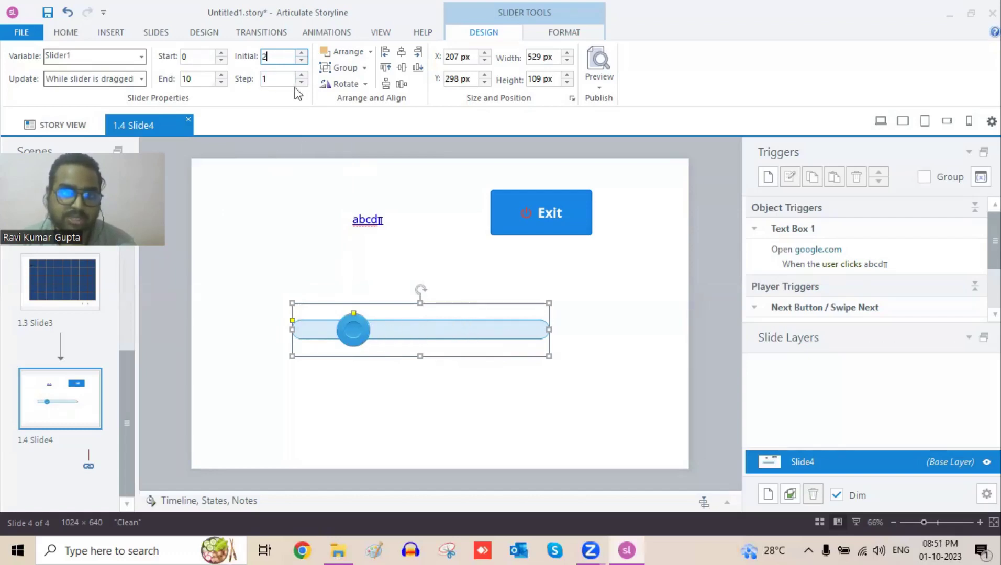
Step: Move the slider's thumb back to the beginning of the track, giving an initial value of 0
{"action": "left_click_drag", "start_coordinate": [362, 334], "coordinate": [306, 335]}
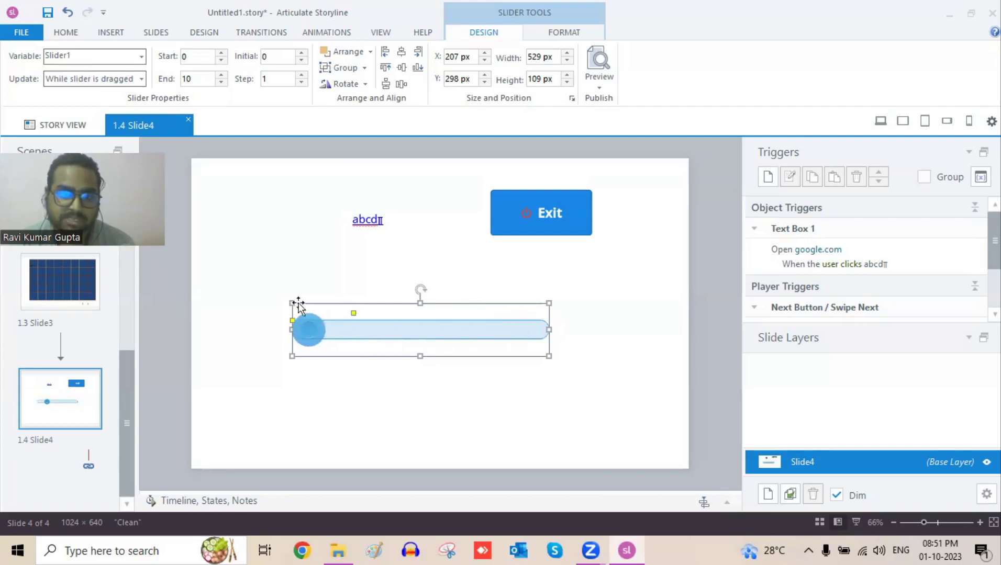
{"action": "left_click", "coordinate": [193, 78]}
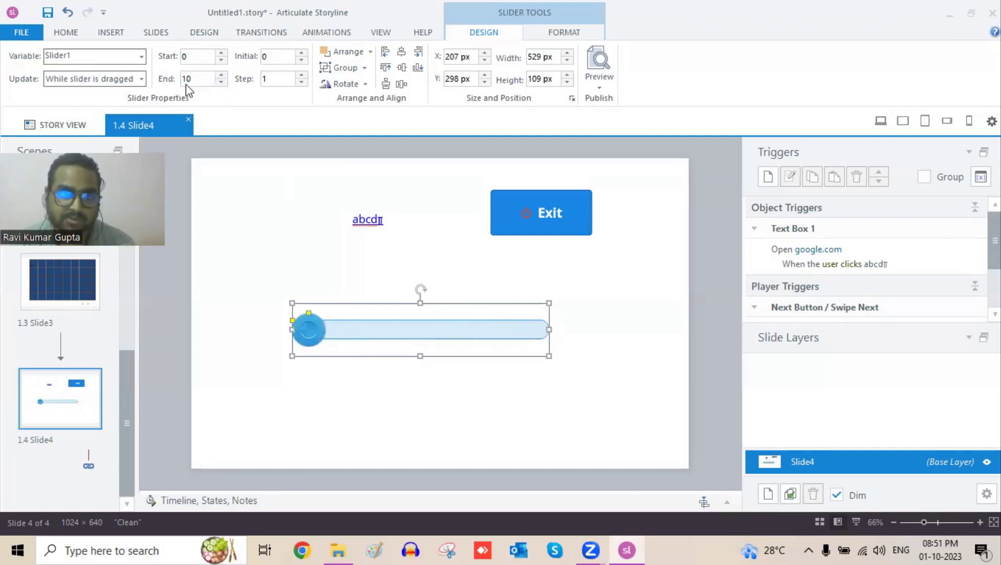
{"action": "left_click", "coordinate": [198, 61]}
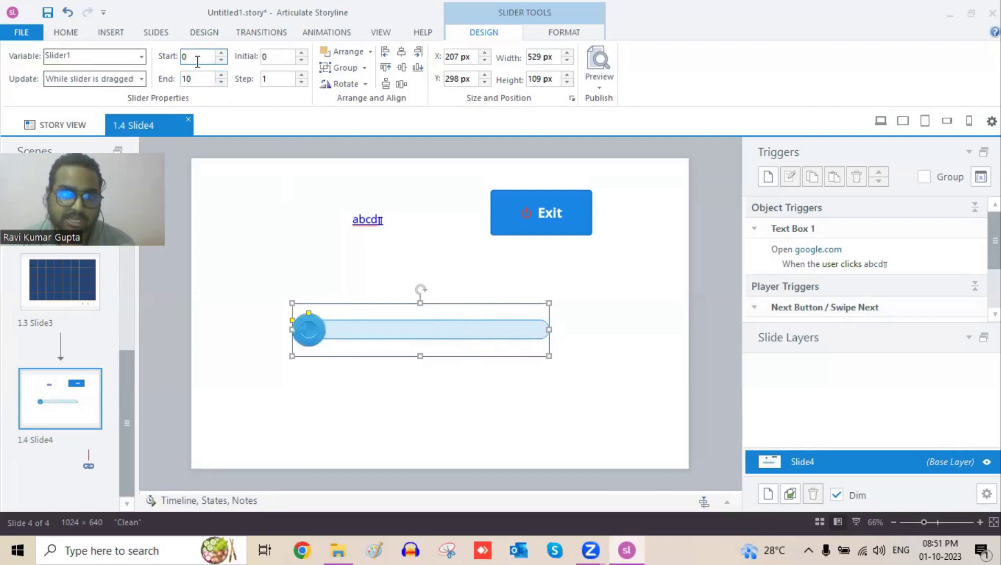
{"action": "left_click", "coordinate": [198, 80]}
{"action": "left_click", "coordinate": [278, 56]}
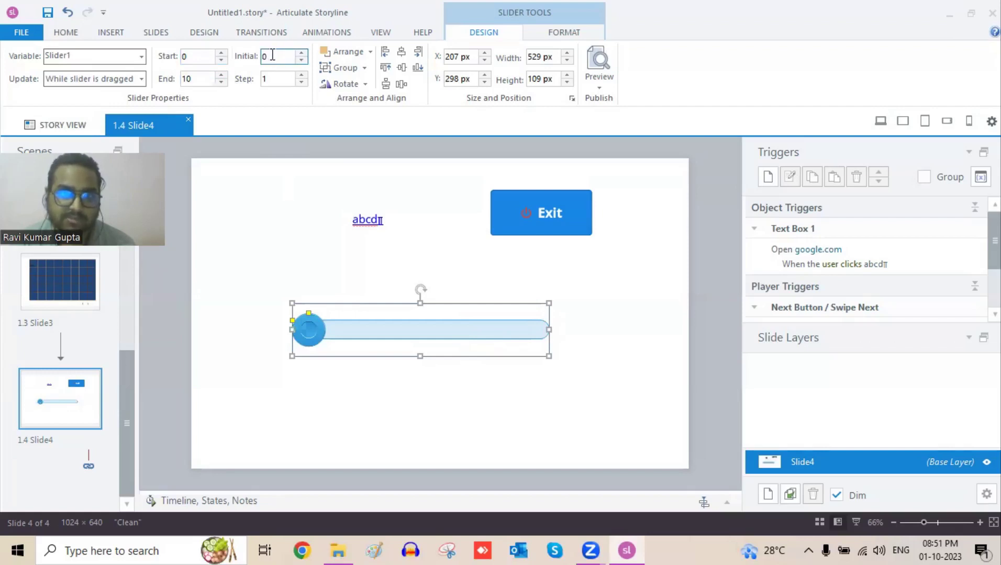
Step: Set both the slider's initial value and its step value to 2
{"action": "left_click", "coordinate": [302, 52]}
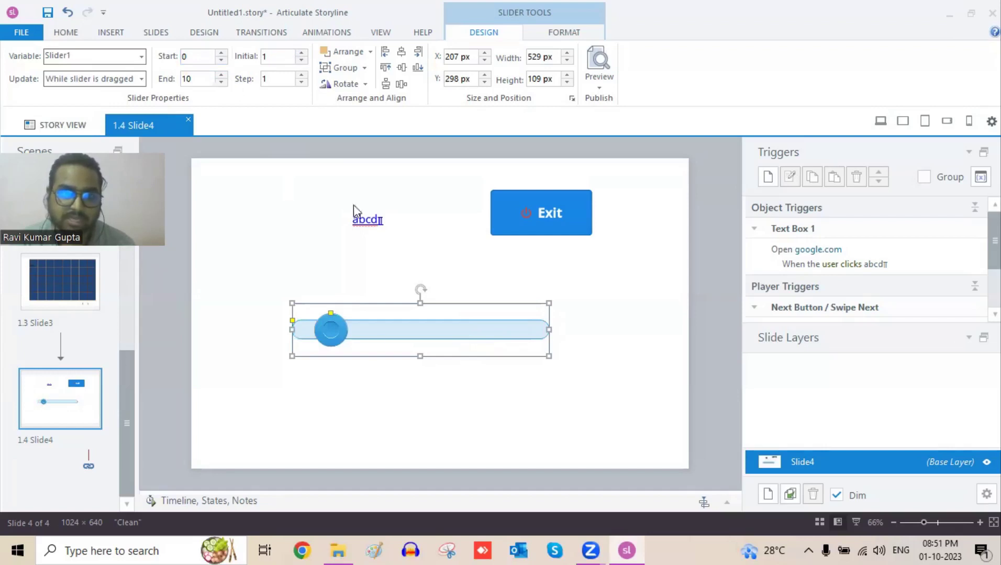
{"action": "left_click", "coordinate": [302, 53]}
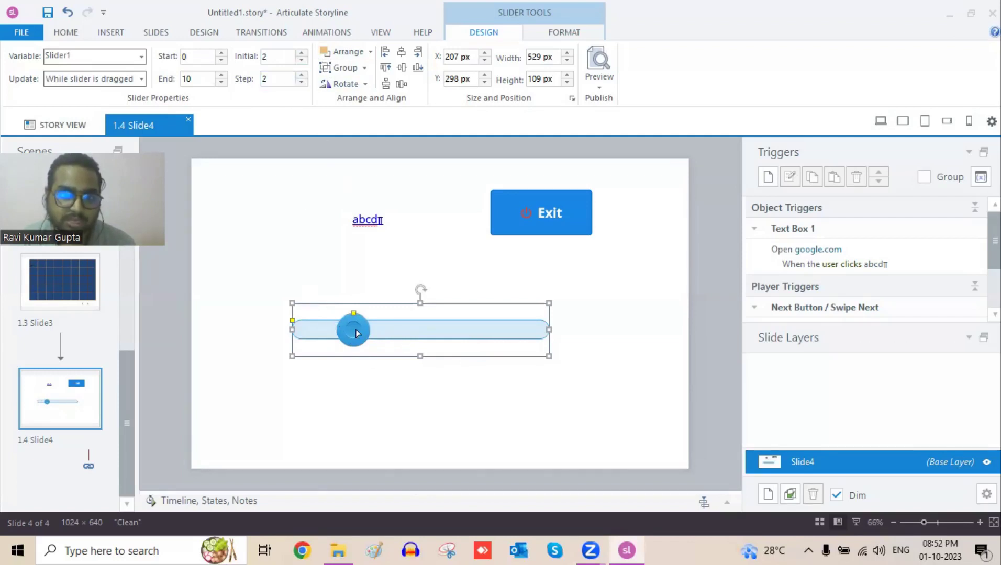
Step: Move the thumb back to the beginning of the track and shrink the slider to about 502 px wide and 87 px high
{"action": "left_click_drag", "start_coordinate": [354, 332], "coordinate": [317, 330]}
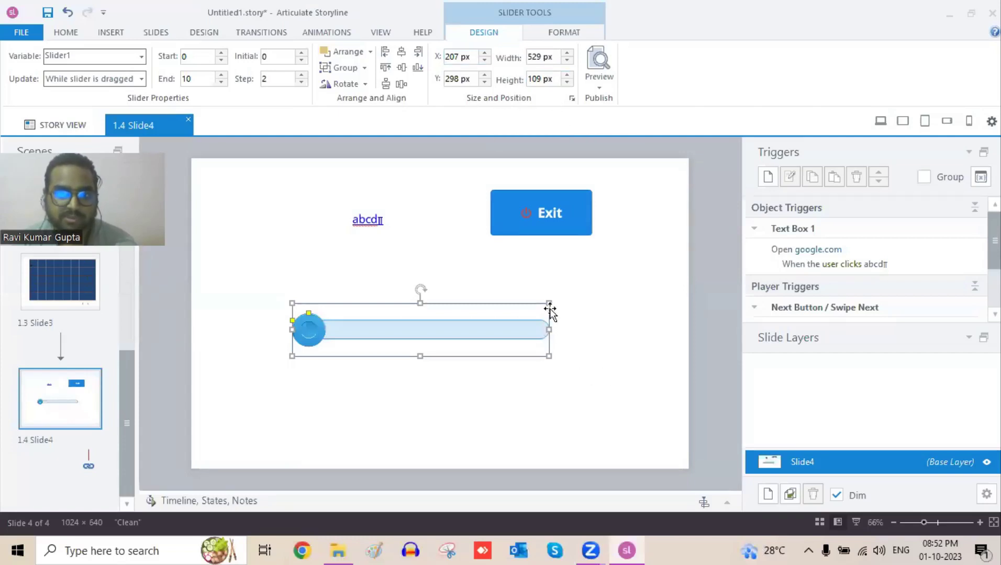
{"action": "mouse_move", "coordinate": [550, 304]}
{"action": "left_mouse_down"}
{"action": "mouse_move", "coordinate": [561, 285]}
{"action": "mouse_move", "coordinate": [536, 313]}
{"action": "left_mouse_up"}
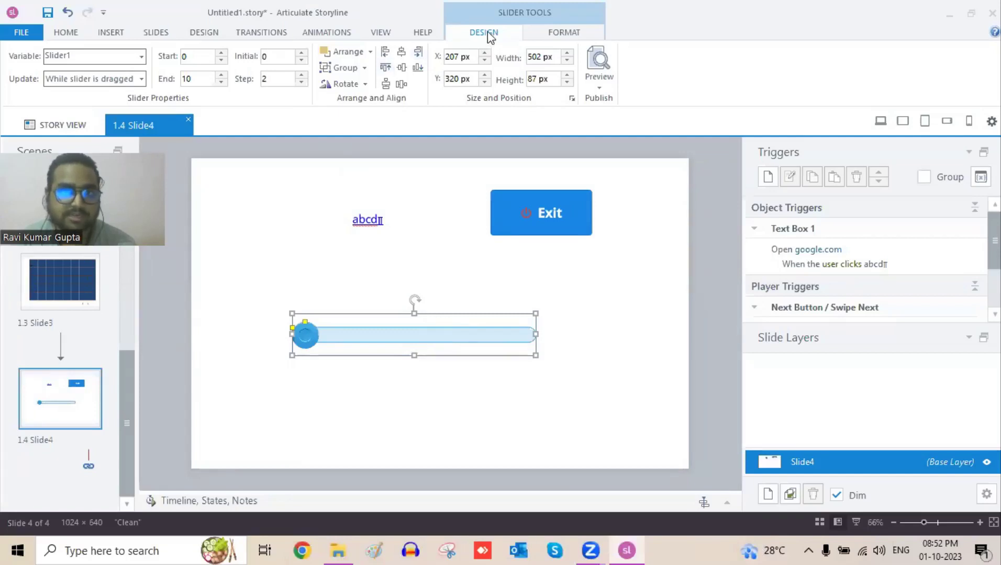
Step: Look through the slider's thumb styles, track styles and track effects without applying any of them
{"action": "left_click", "coordinate": [565, 32]}
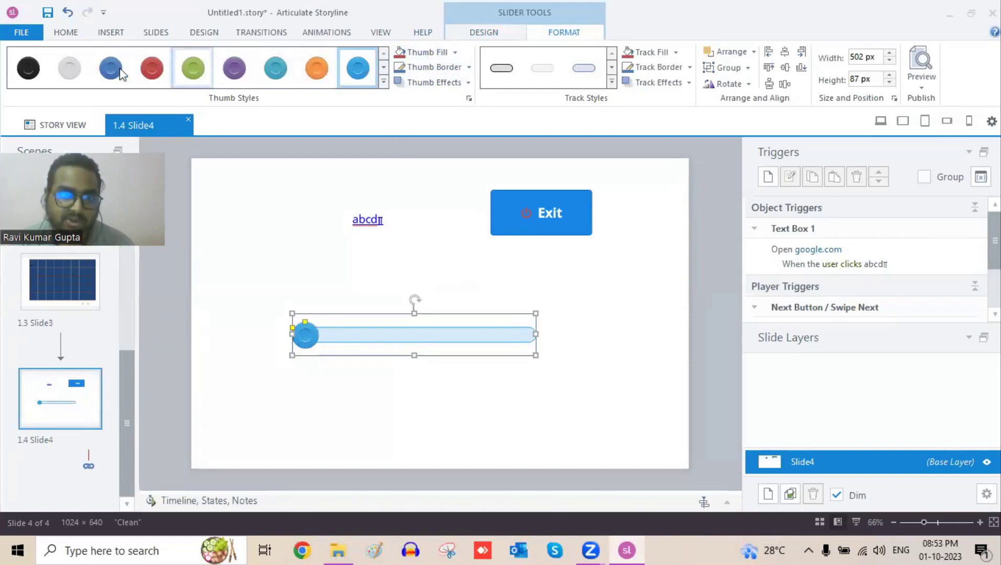
{"action": "left_click", "coordinate": [441, 85]}
{"action": "left_click", "coordinate": [440, 85]}
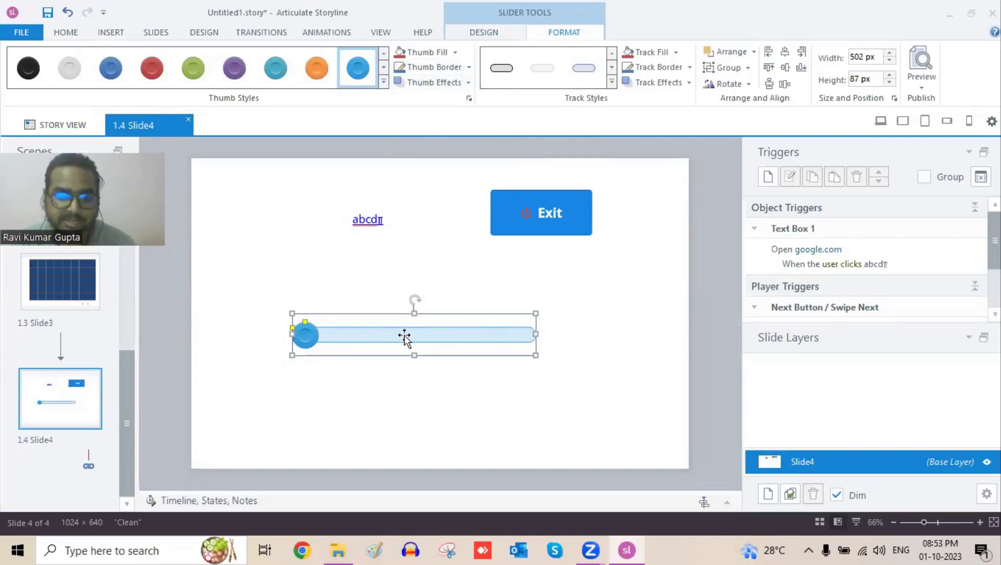
{"action": "left_click", "coordinate": [612, 82]}
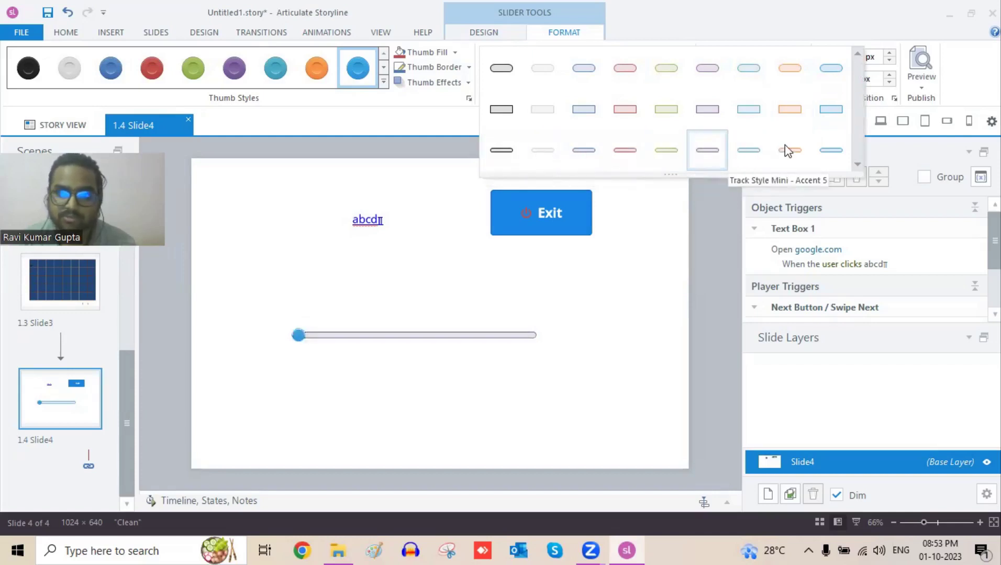
{"action": "left_click", "coordinate": [711, 229]}
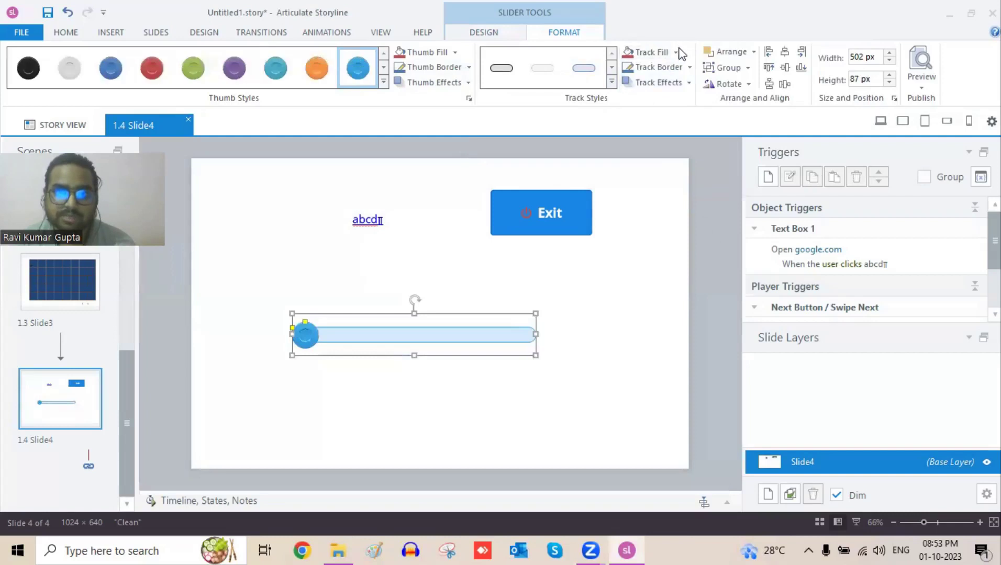
{"action": "left_click", "coordinate": [689, 84]}
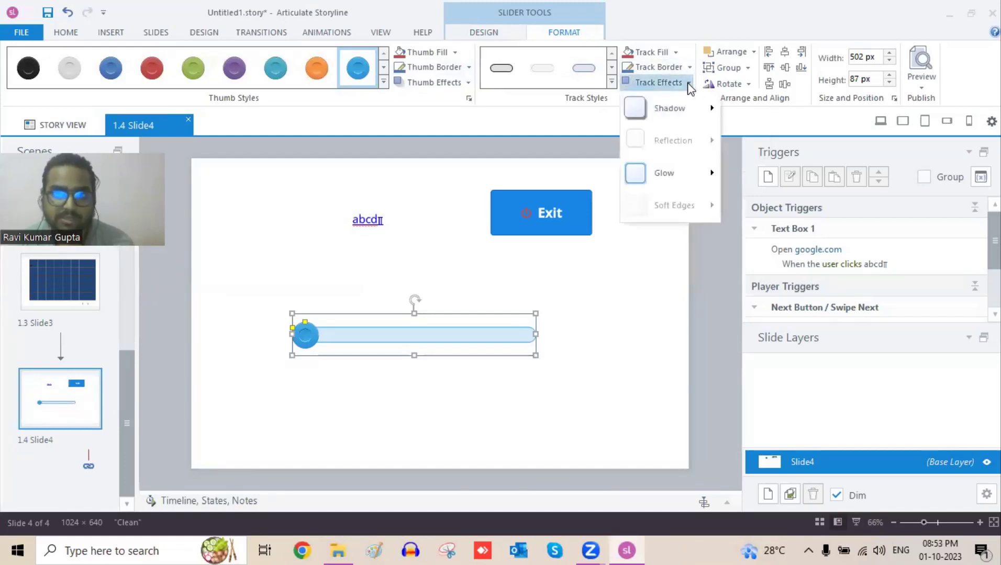
{"action": "left_click", "coordinate": [689, 84]}
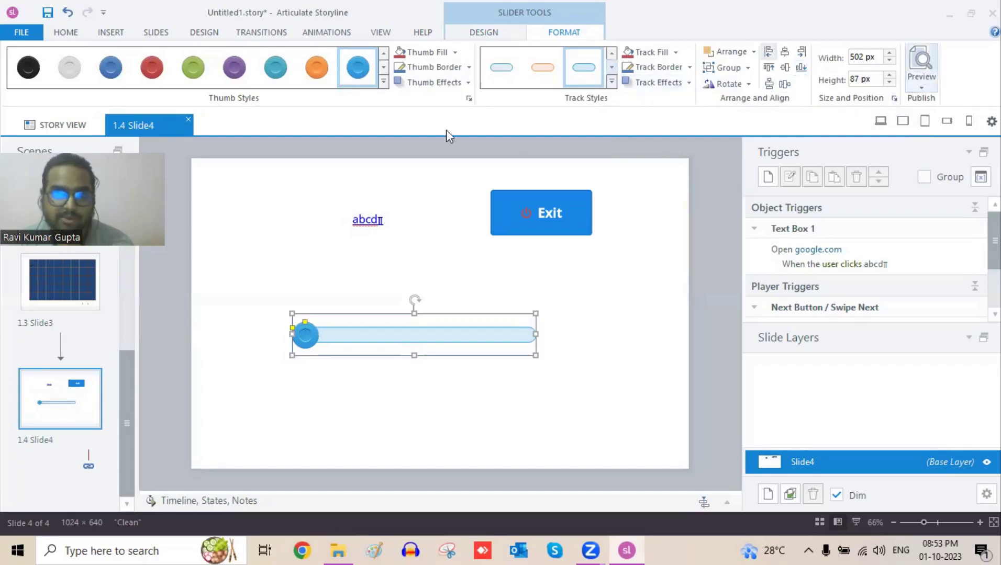
Step: Move the slider's thumb to 4, return it to the beginning of the track, and move it to an initial value of 2
{"action": "left_click", "coordinate": [488, 34]}
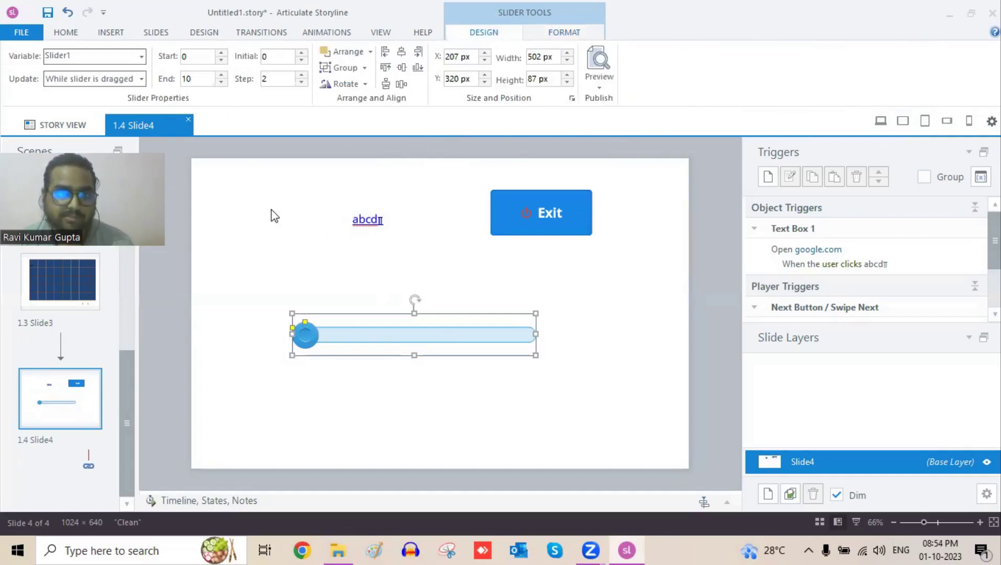
{"action": "left_click_drag", "start_coordinate": [306, 341], "coordinate": [414, 340]}
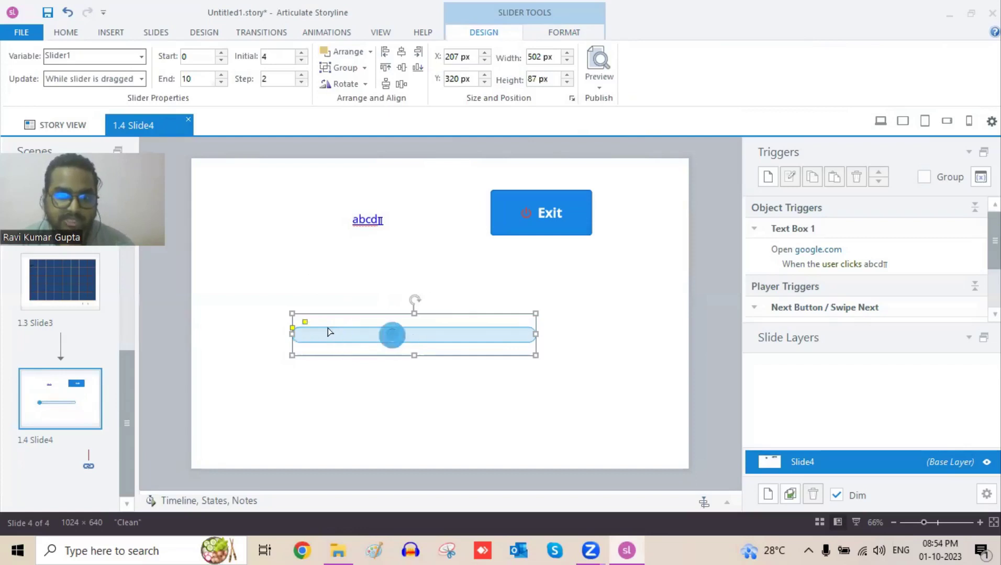
{"action": "left_click_drag", "start_coordinate": [338, 327], "coordinate": [312, 327]}
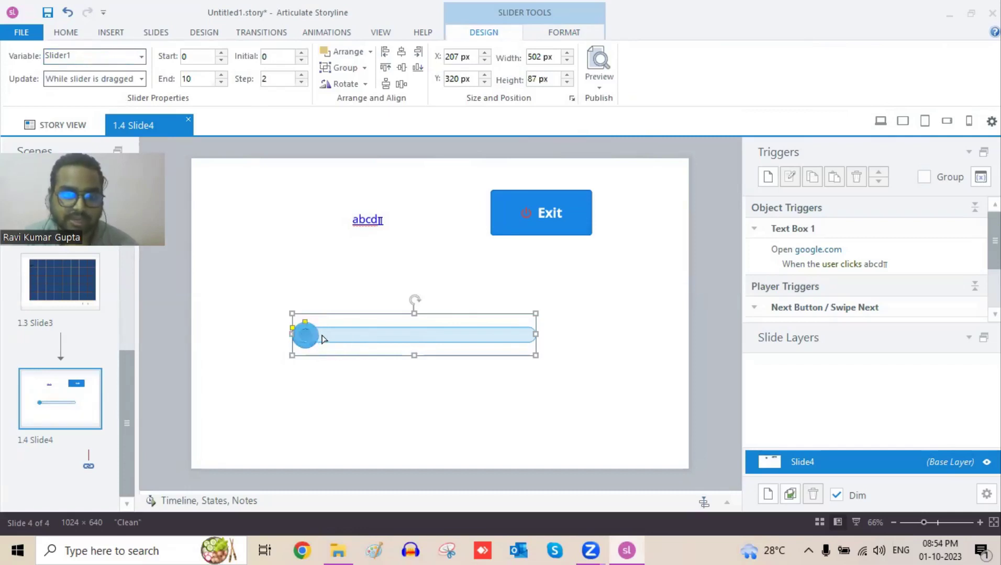
{"action": "mouse_move", "coordinate": [330, 339]}
{"action": "left_mouse_down"}
{"action": "mouse_move", "coordinate": [430, 339]}
{"action": "mouse_move", "coordinate": [324, 337]}
{"action": "left_mouse_up"}
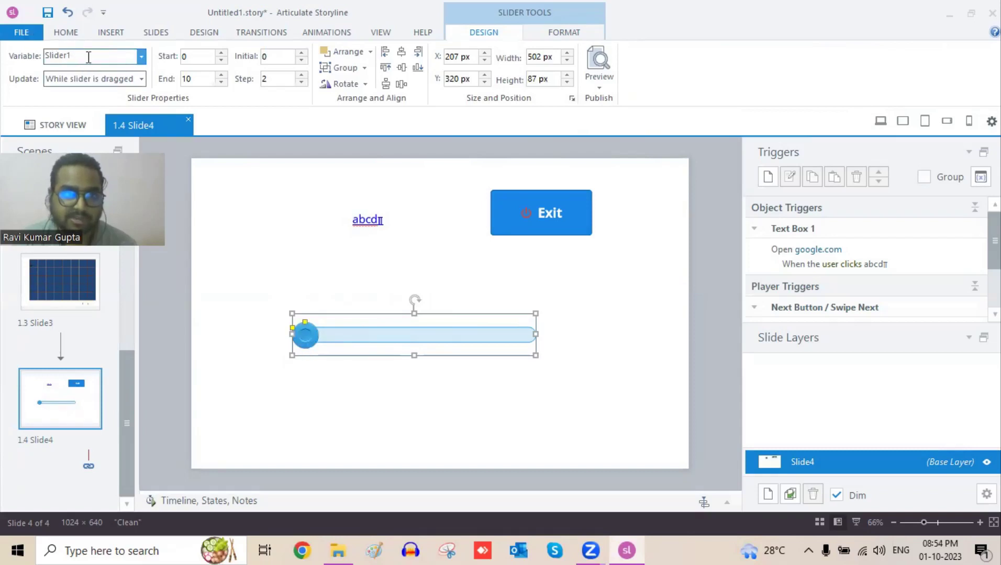
{"action": "mouse_move", "coordinate": [312, 343]}
{"action": "left_mouse_down"}
{"action": "mouse_move", "coordinate": [409, 341]}
{"action": "mouse_move", "coordinate": [319, 342]}
{"action": "mouse_move", "coordinate": [314, 331]}
{"action": "left_mouse_up"}
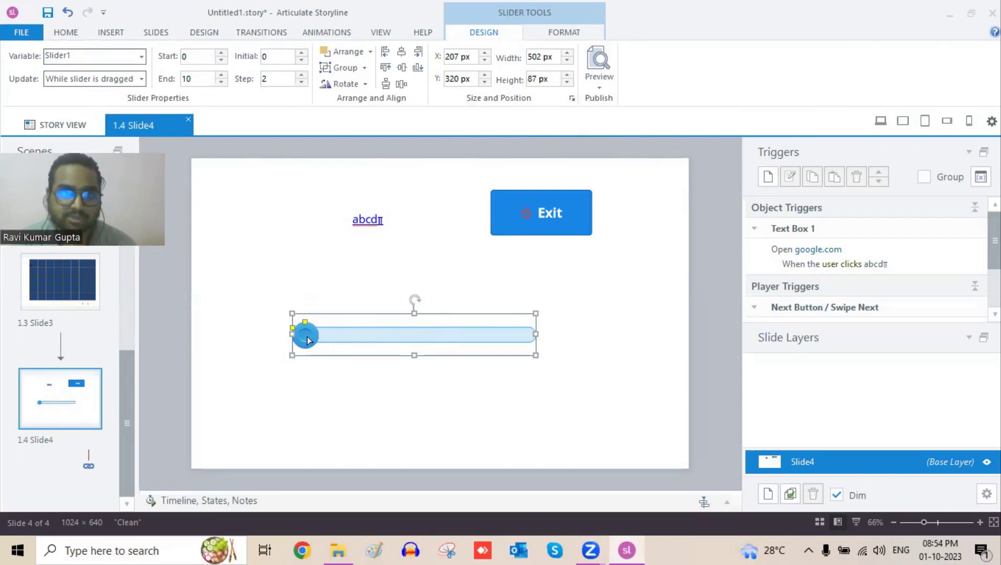
{"action": "left_click_drag", "start_coordinate": [322, 340], "coordinate": [345, 341]}
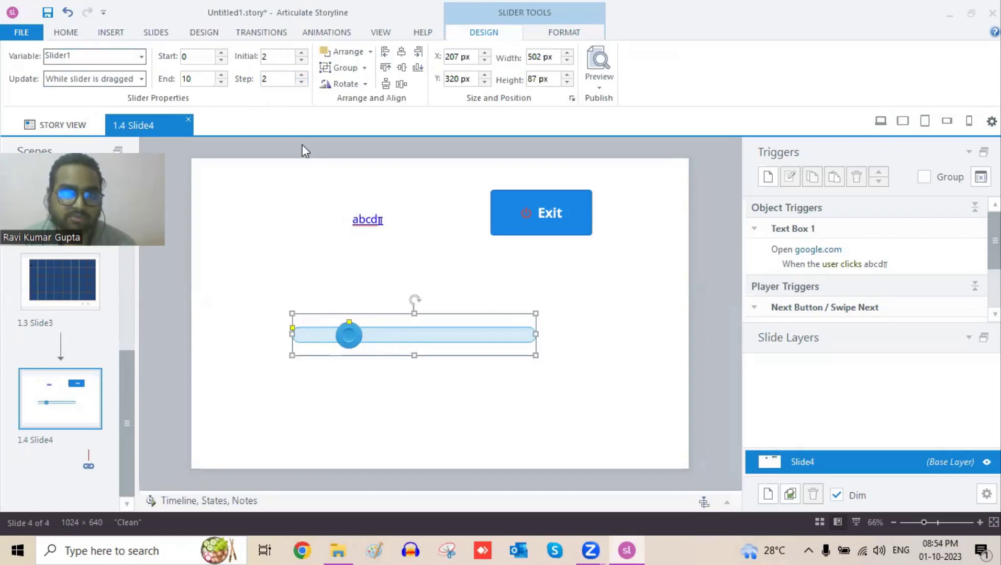
Step: Replace the abcd text in the text box with a reference to the Slider1 project variable
{"action": "left_click", "coordinate": [391, 221]}
{"action": "left_click_drag", "start_coordinate": [401, 219], "coordinate": [335, 216]}
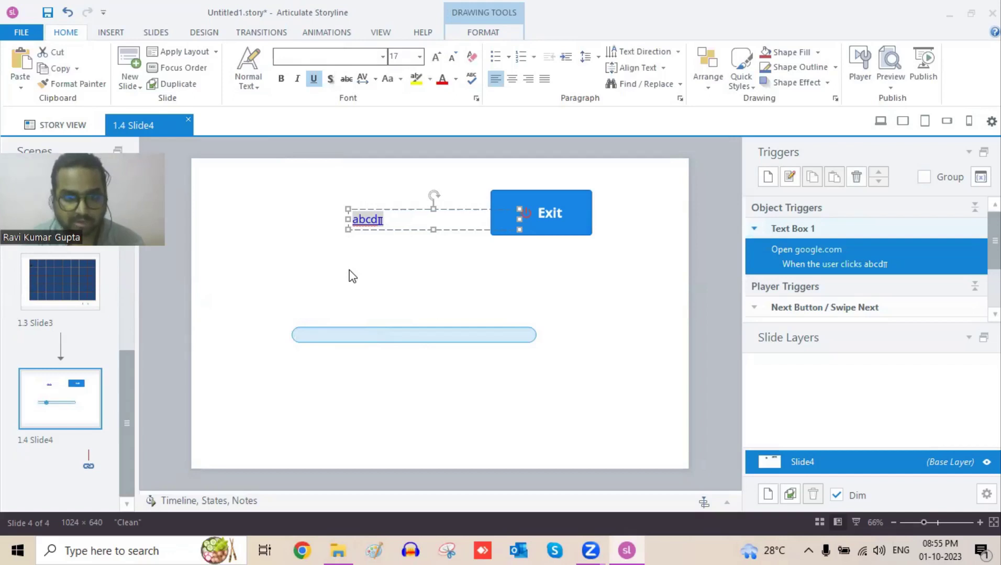
{"action": "left_click", "coordinate": [110, 31]}
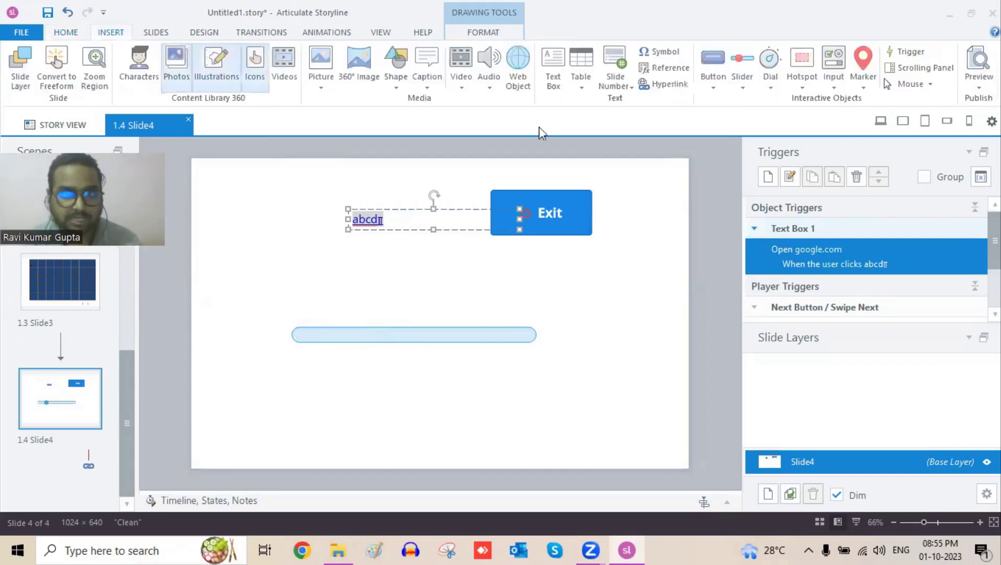
{"action": "left_click", "coordinate": [665, 70]}
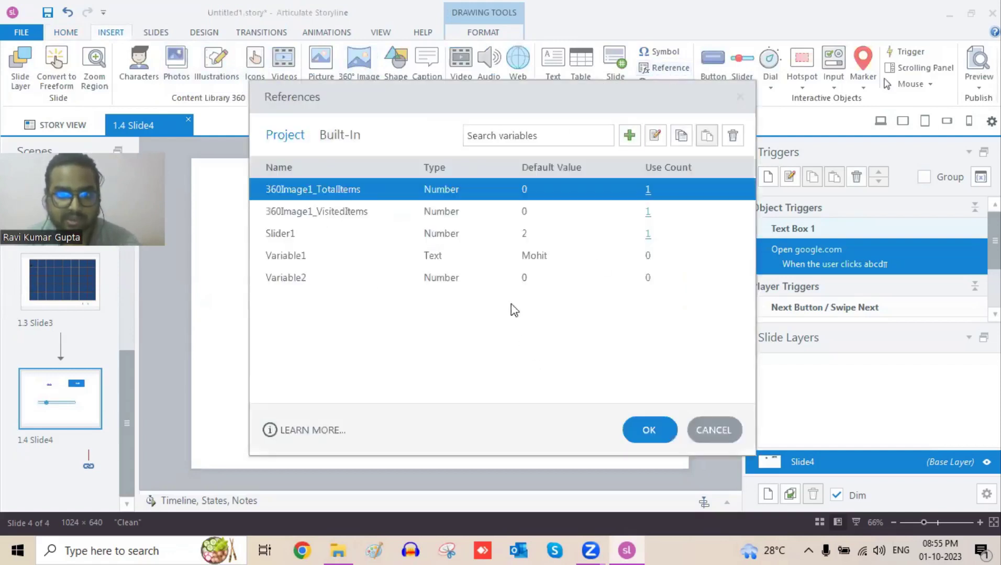
{"action": "left_click", "coordinate": [355, 231]}
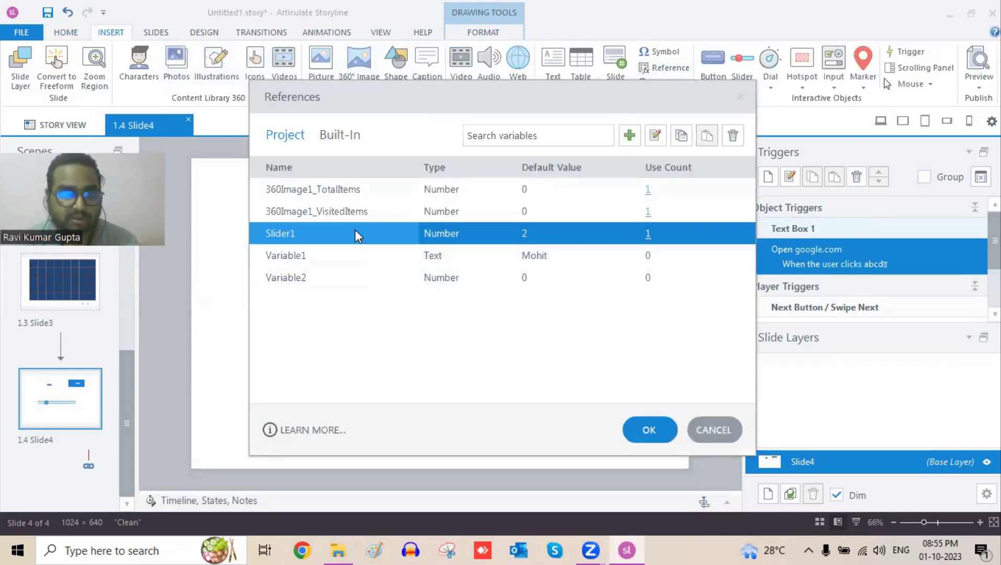
{"action": "left_click", "coordinate": [648, 431]}
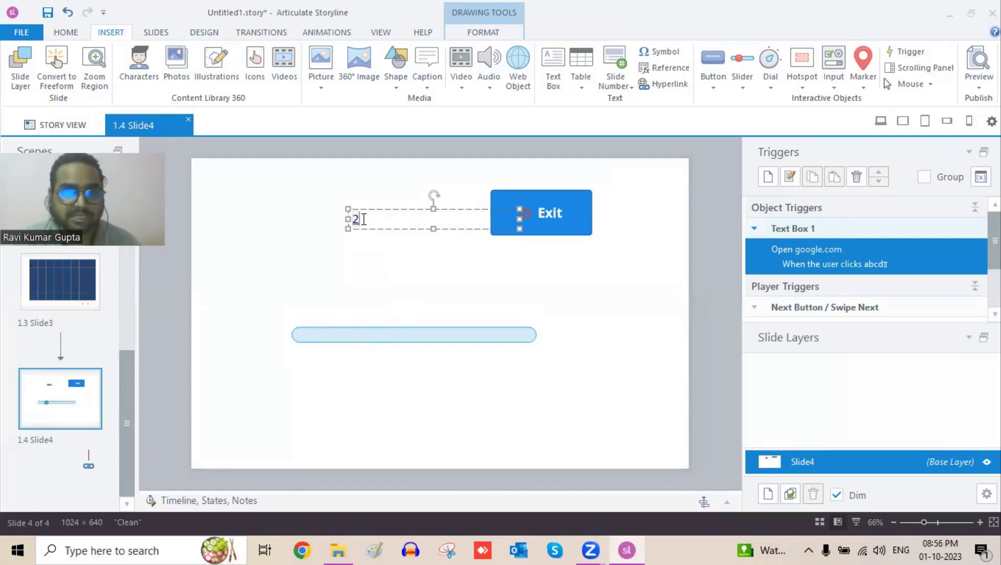
Step: Move the slider's thumb to 4 and on to 6 to test the variable reference in the text box
{"action": "mouse_move", "coordinate": [357, 220]}
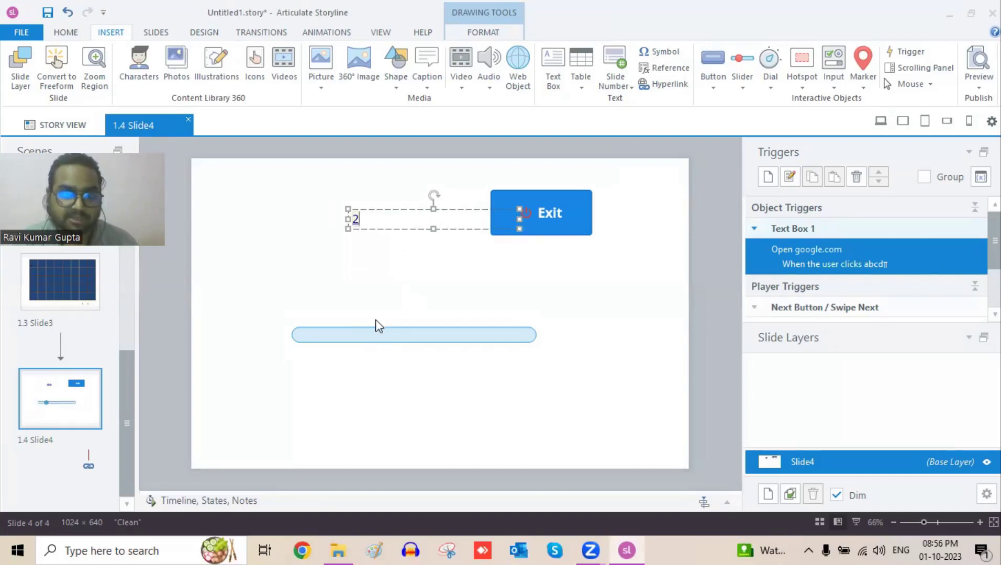
{"action": "left_click", "coordinate": [354, 340]}
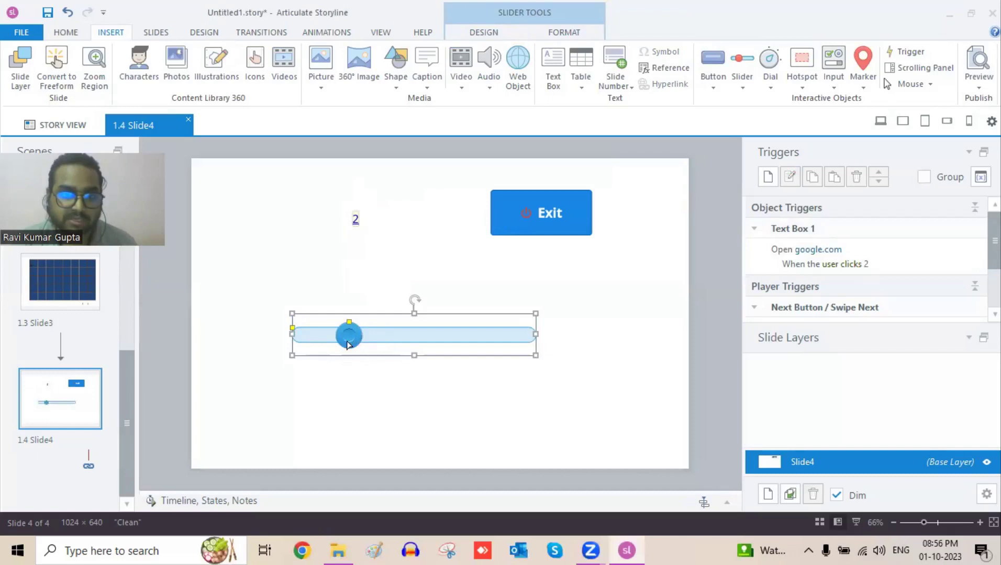
{"action": "left_click_drag", "start_coordinate": [360, 339], "coordinate": [397, 339]}
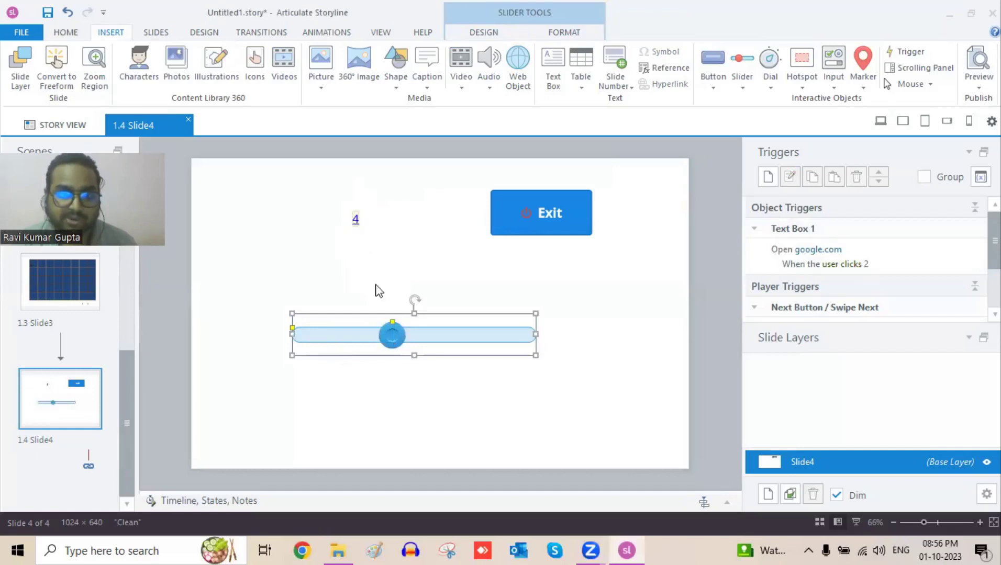
{"action": "left_click_drag", "start_coordinate": [392, 339], "coordinate": [443, 342]}
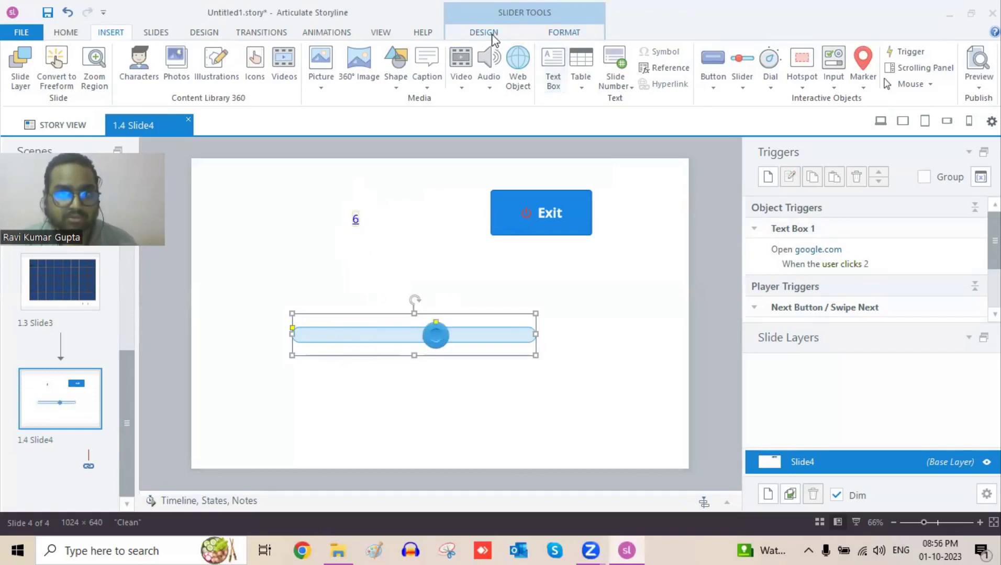
Step: Set the slider's step value to 1 and move the thumb to the end of the track, giving an initial value of 10
{"action": "left_click", "coordinate": [491, 36]}
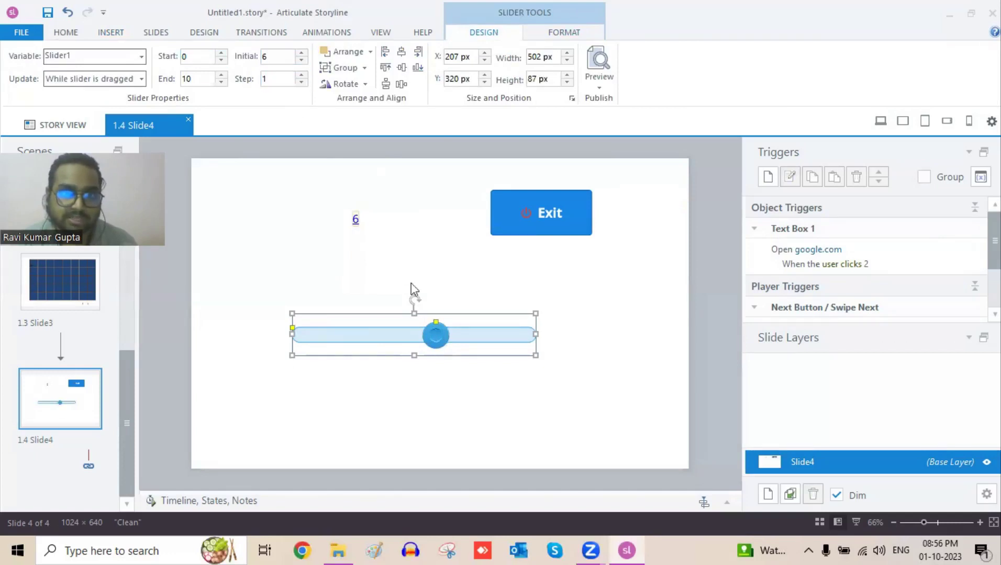
{"action": "left_click_drag", "start_coordinate": [451, 335], "coordinate": [475, 341]}
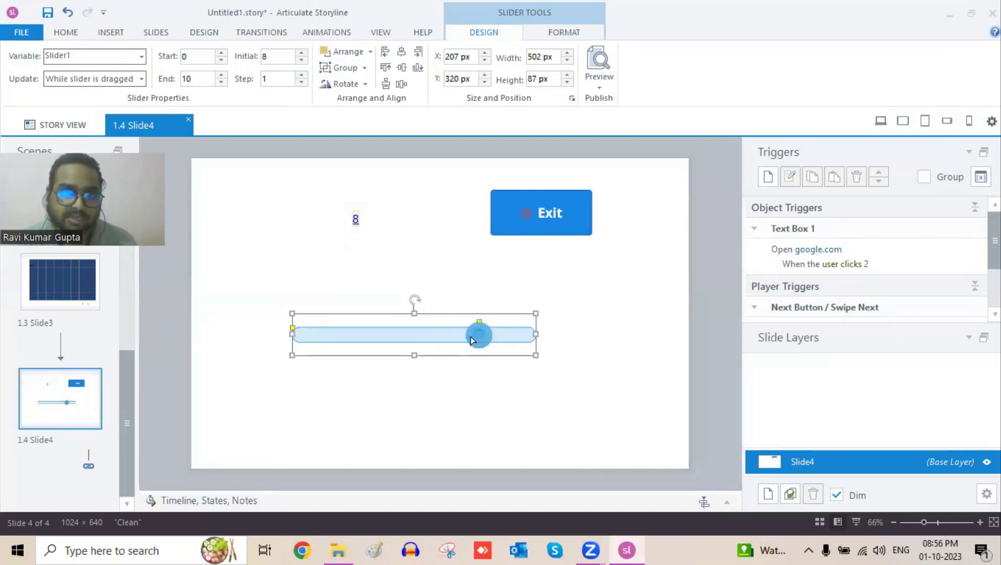
{"action": "left_click", "coordinate": [501, 338]}
Step: Try the thumb at several single-step positions along the track and return it to the beginning, giving an initial value of 0
{"action": "left_click_drag", "start_coordinate": [524, 338], "coordinate": [502, 341]}
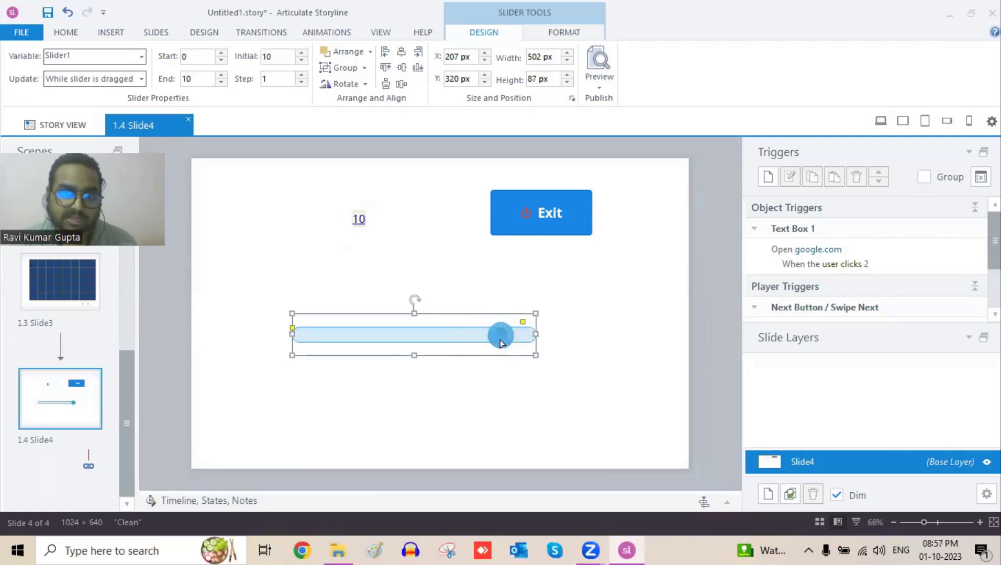
{"action": "left_click", "coordinate": [459, 343]}
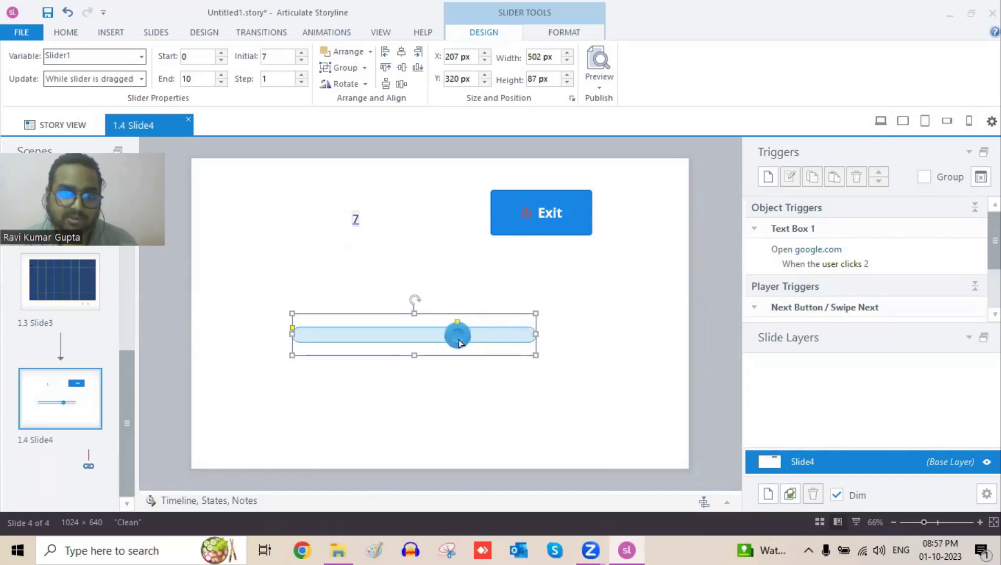
{"action": "left_click", "coordinate": [418, 340]}
{"action": "left_click", "coordinate": [390, 340]}
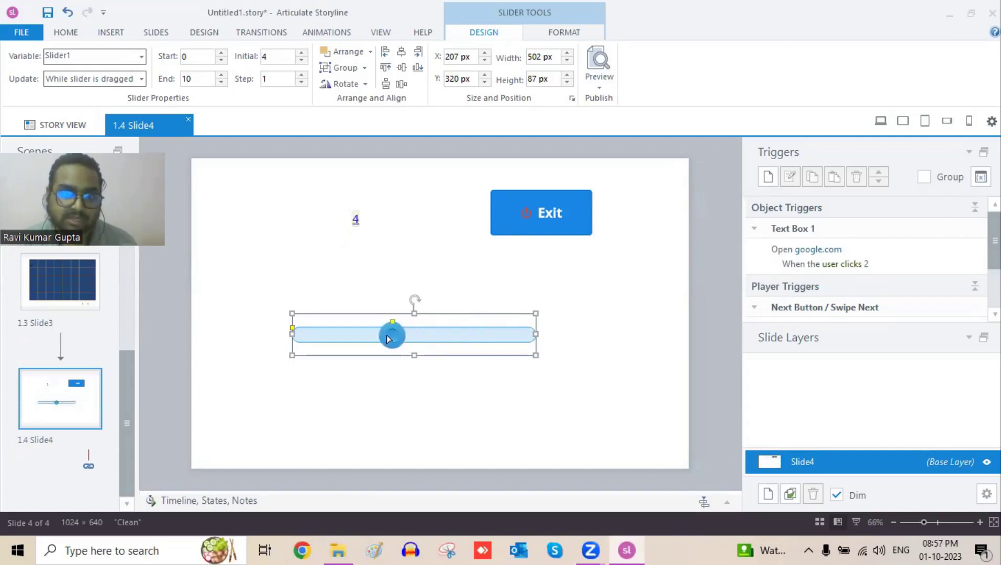
{"action": "left_click", "coordinate": [375, 339]}
{"action": "left_click_drag", "start_coordinate": [371, 337], "coordinate": [526, 336]}
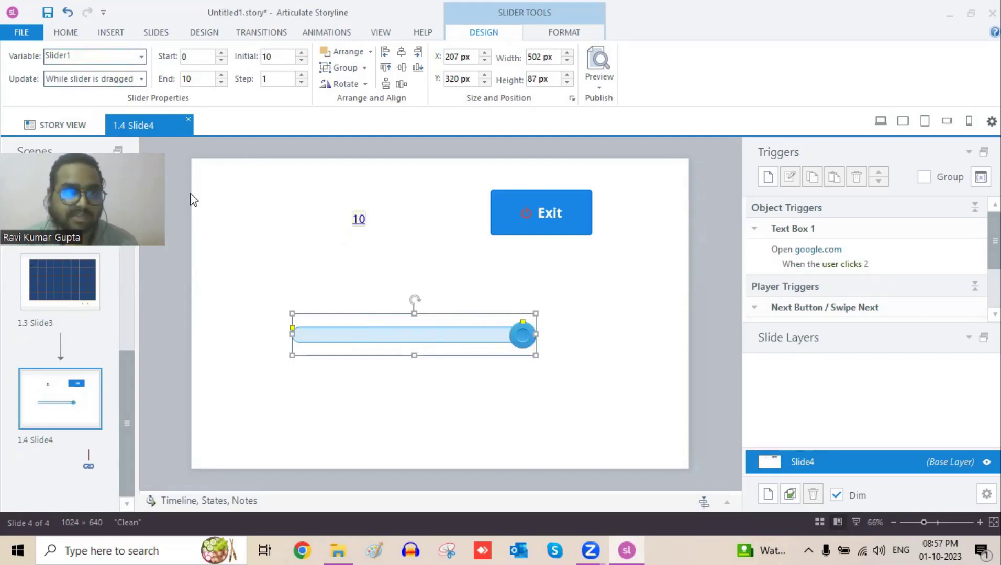
{"action": "left_click_drag", "start_coordinate": [521, 335], "coordinate": [308, 335]}
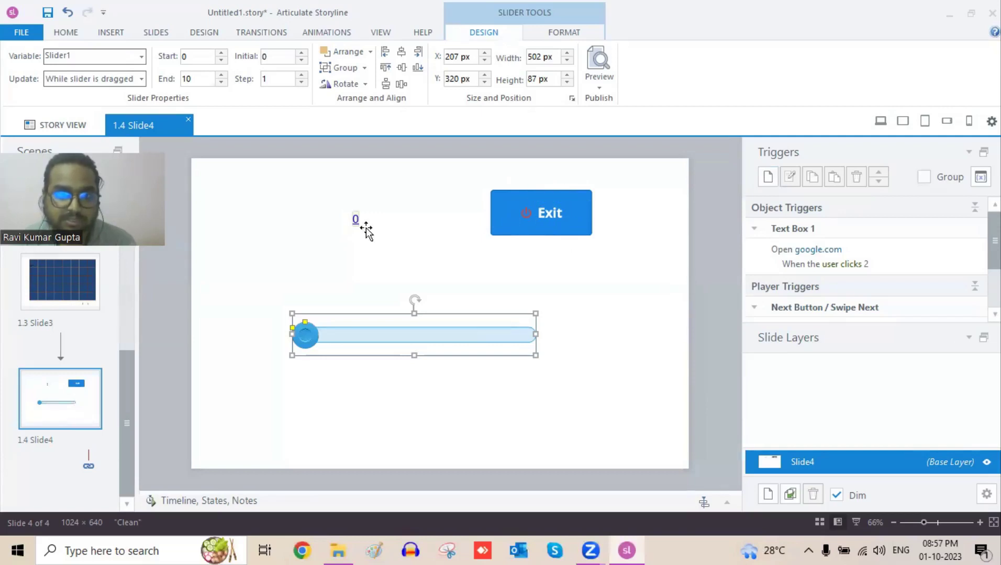
Step: Start a new trigger that changes the state of Button 2 - "Exit" to Normal when Slider 1 moves
{"action": "mouse_move", "coordinate": [357, 219]}
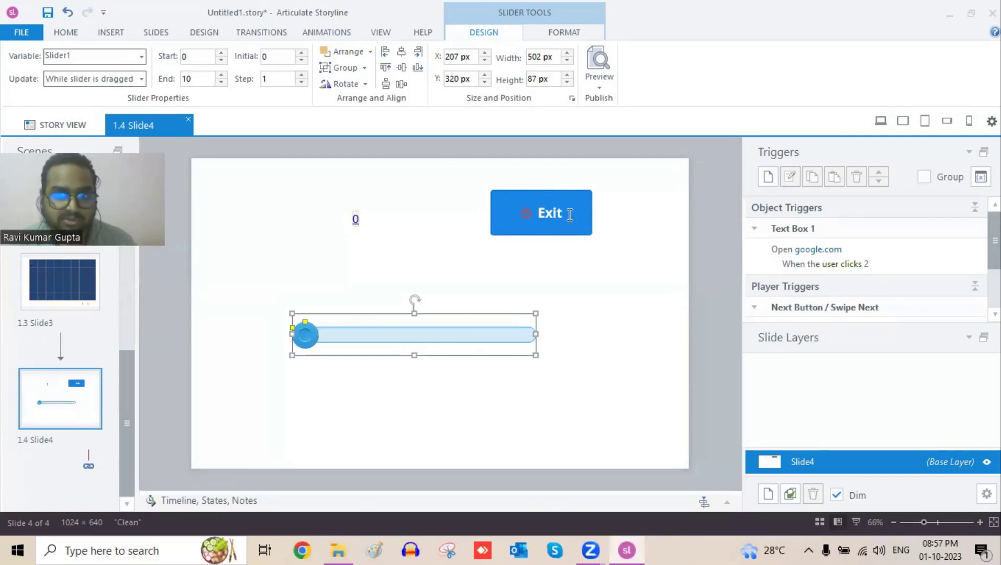
{"action": "left_click", "coordinate": [767, 177]}
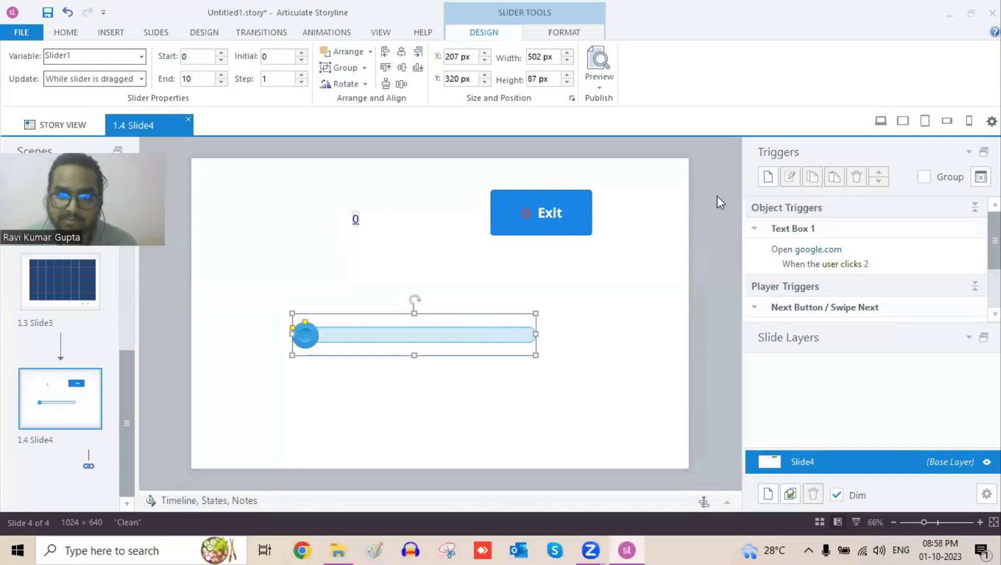
{"action": "left_click", "coordinate": [768, 178]}
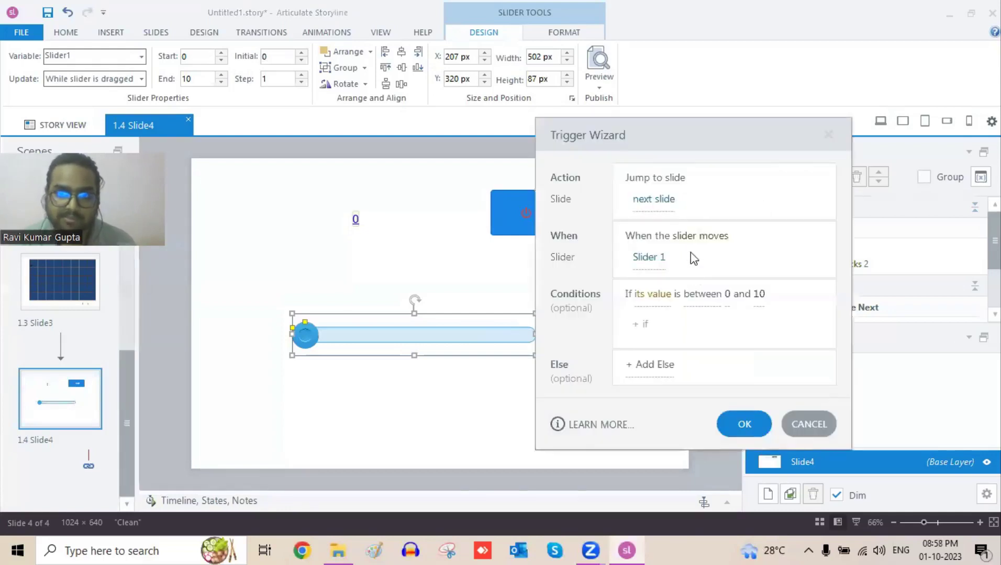
{"action": "left_click", "coordinate": [660, 179]}
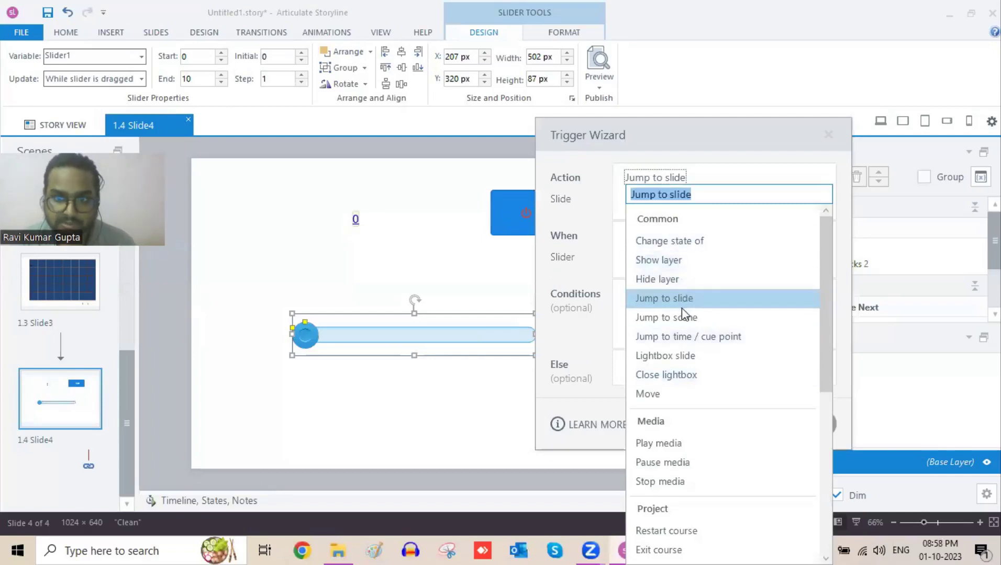
{"action": "left_click", "coordinate": [683, 241]}
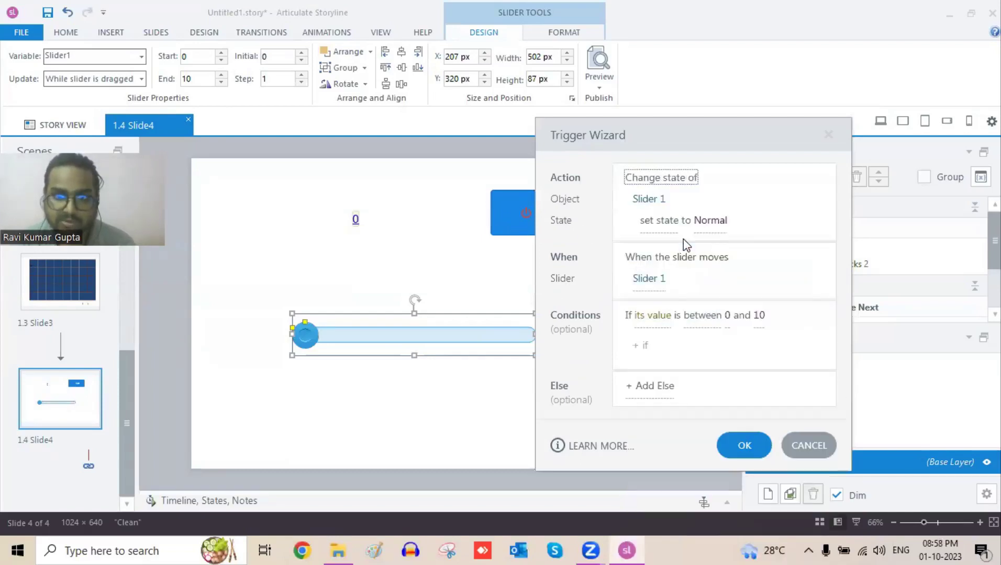
{"action": "left_click", "coordinate": [652, 201]}
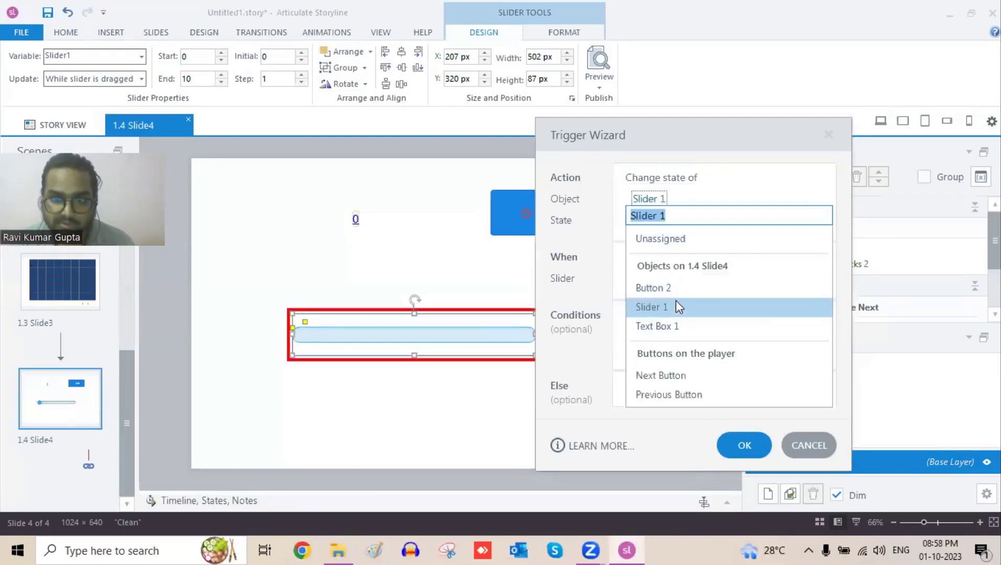
{"action": "left_click", "coordinate": [672, 287]}
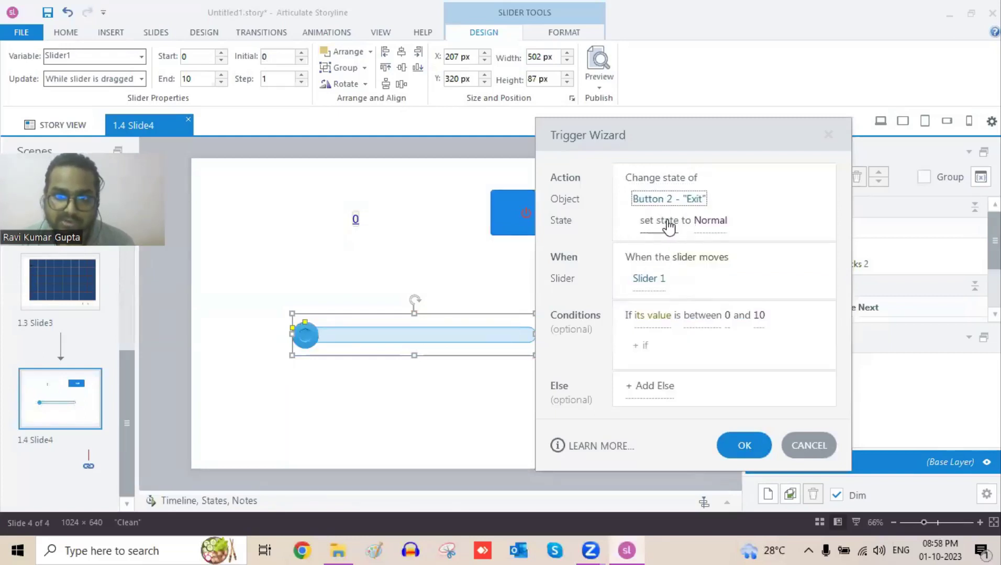
{"action": "left_click", "coordinate": [718, 227]}
{"action": "left_click", "coordinate": [717, 224]}
{"action": "left_click", "coordinate": [717, 224]}
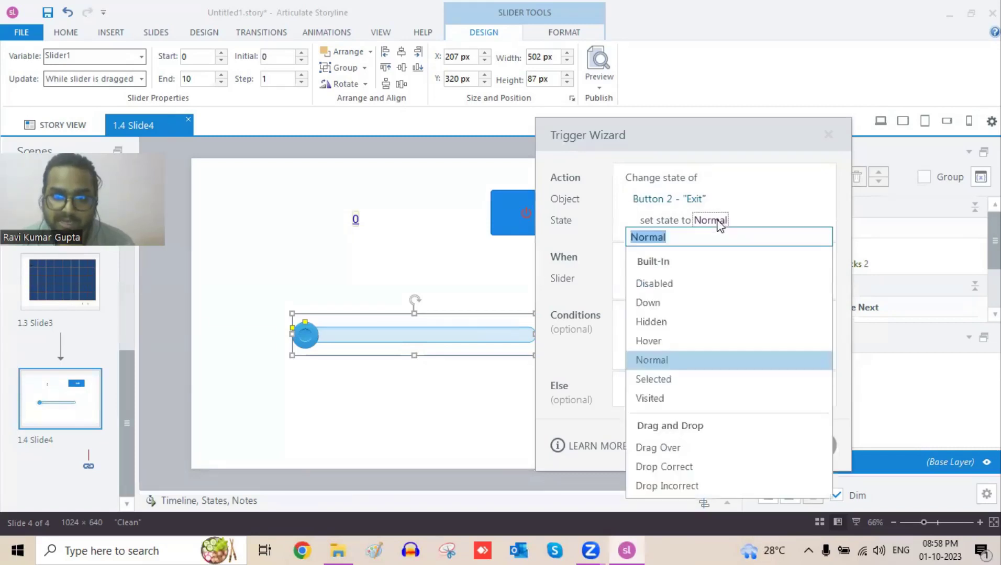
{"action": "left_click", "coordinate": [768, 196]}
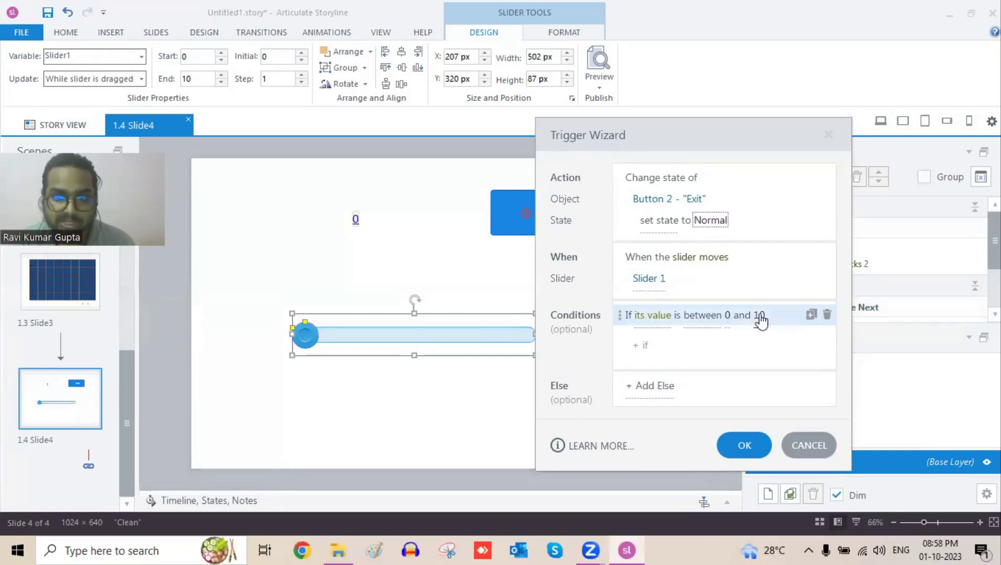
Step: Change the trigger's condition so that the slider's value must be equal to 2
{"action": "left_click", "coordinate": [695, 316]}
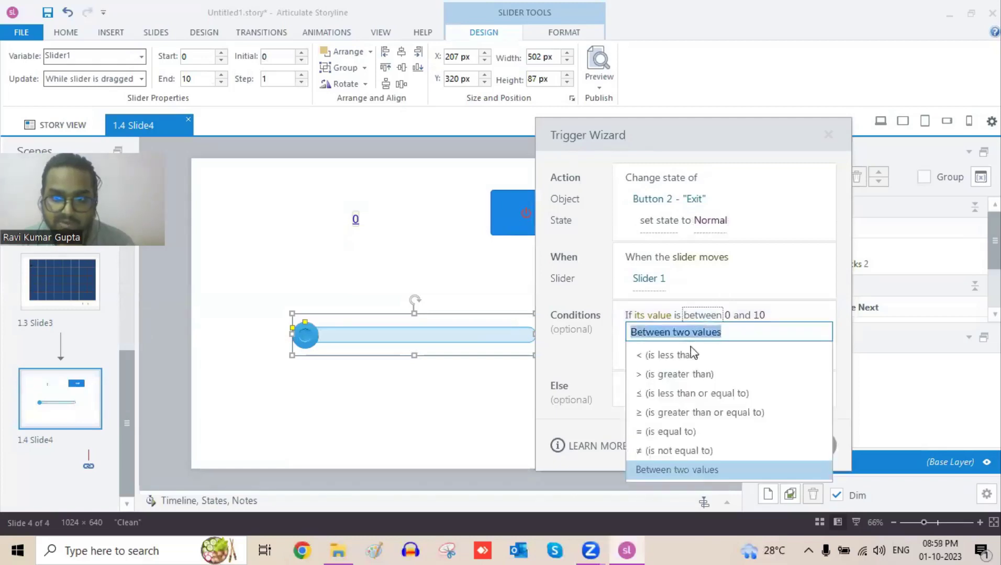
{"action": "left_click", "coordinate": [683, 433]}
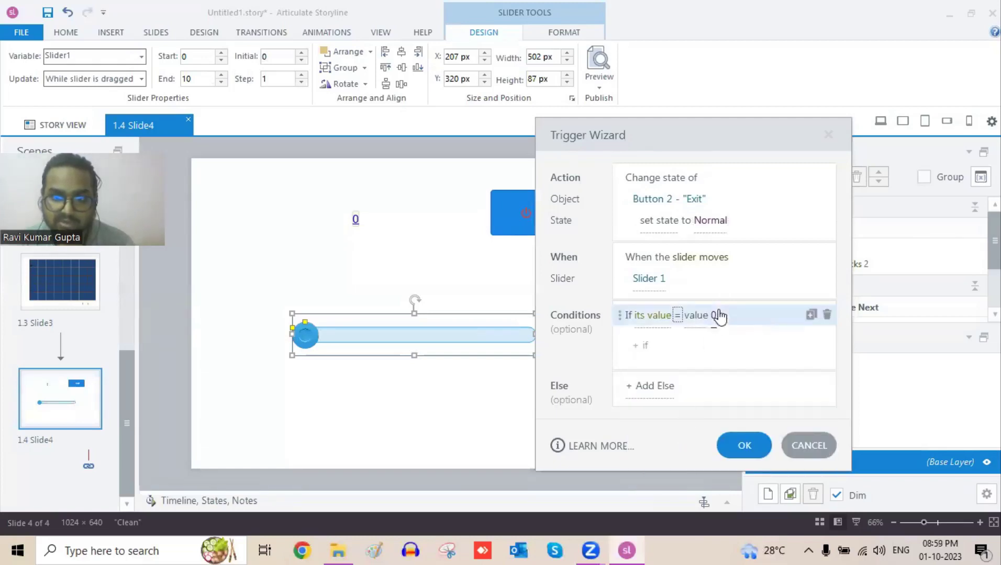
{"action": "left_click", "coordinate": [715, 316]}
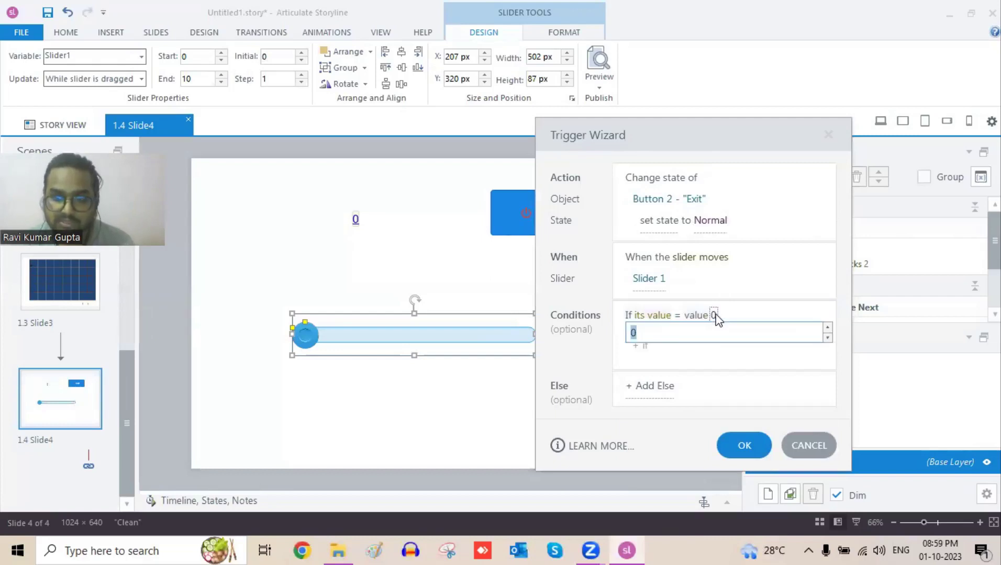
{"action": "left_click", "coordinate": [758, 302]}
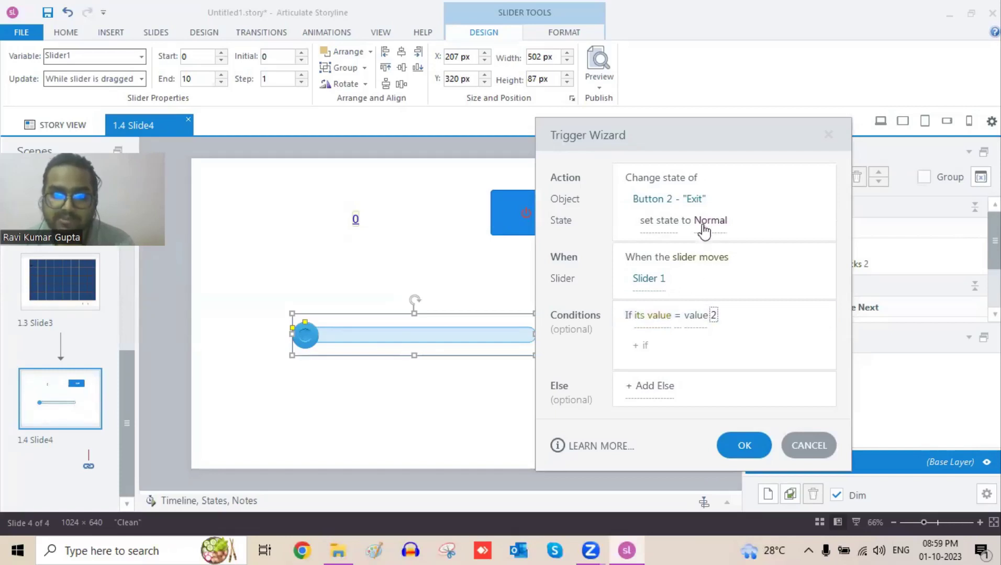
Step: Save the slider trigger and set the Exit button's initial state to Hidden
{"action": "left_click", "coordinate": [742, 451]}
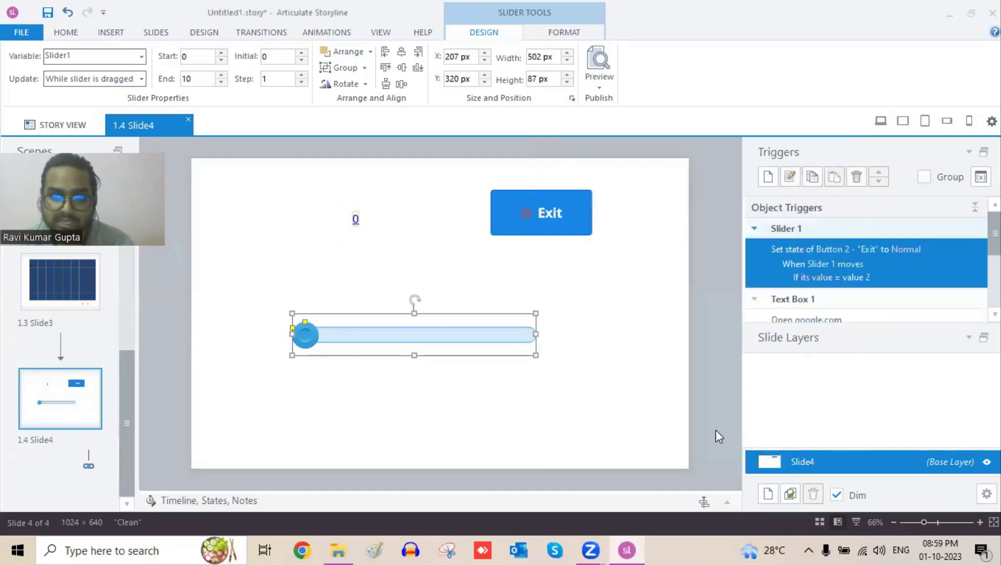
{"action": "left_click", "coordinate": [726, 504]}
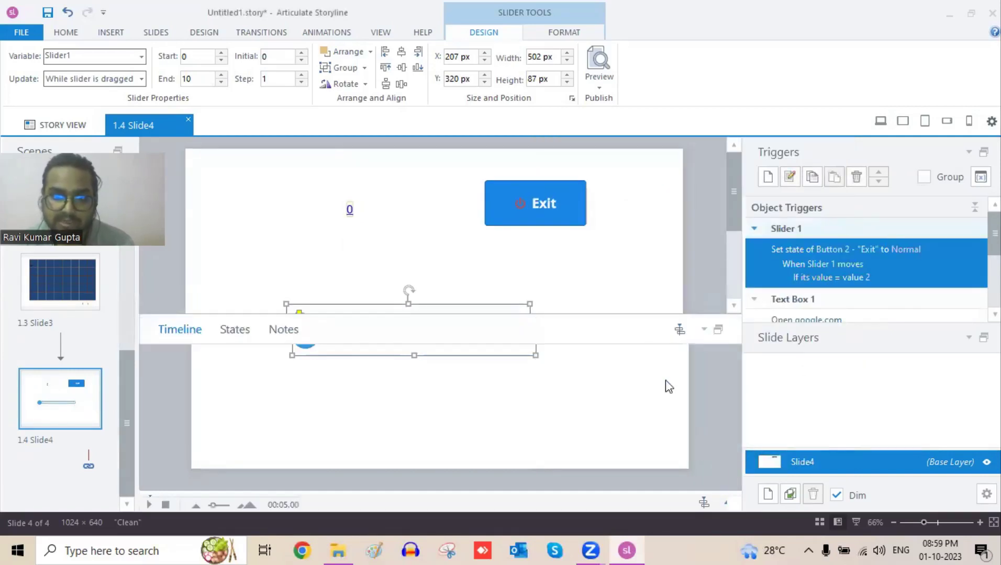
{"action": "left_click", "coordinate": [575, 214]}
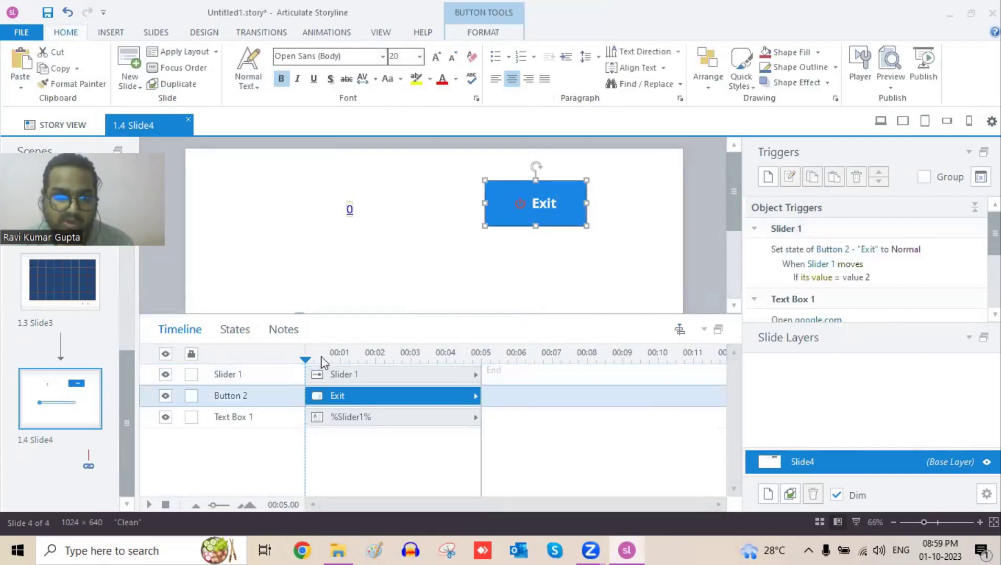
{"action": "left_click", "coordinate": [234, 332]}
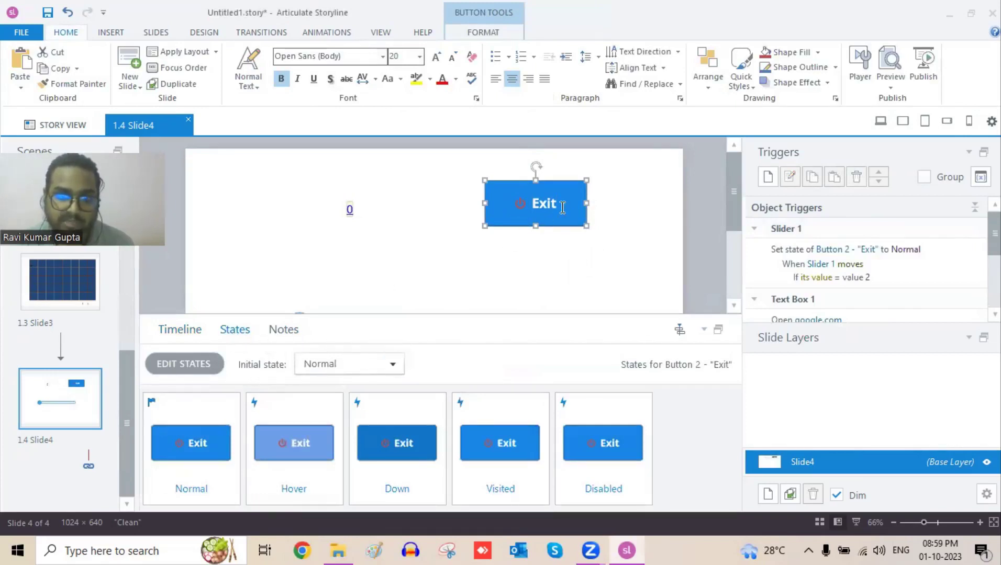
{"action": "left_click", "coordinate": [393, 365]}
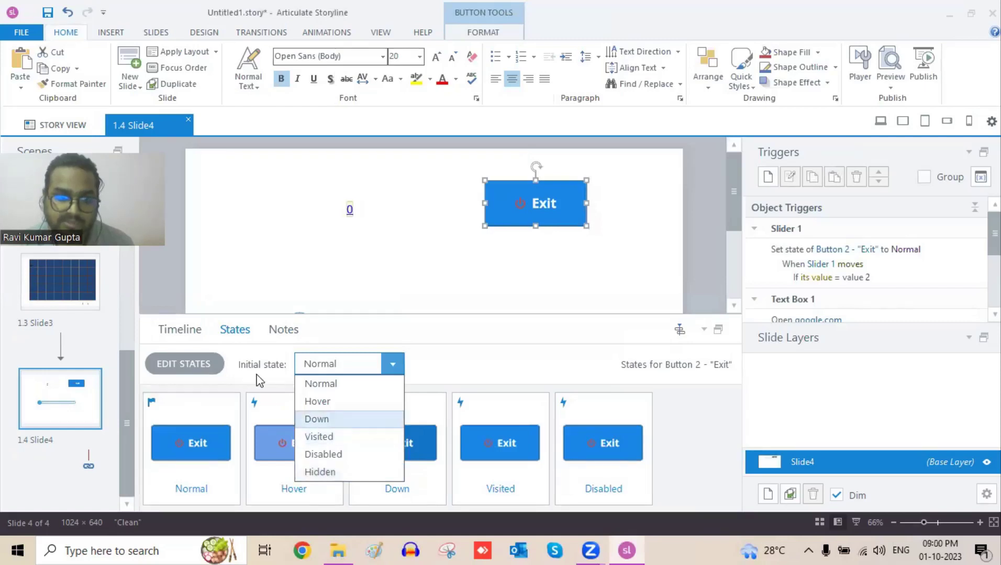
{"action": "left_click", "coordinate": [339, 475]}
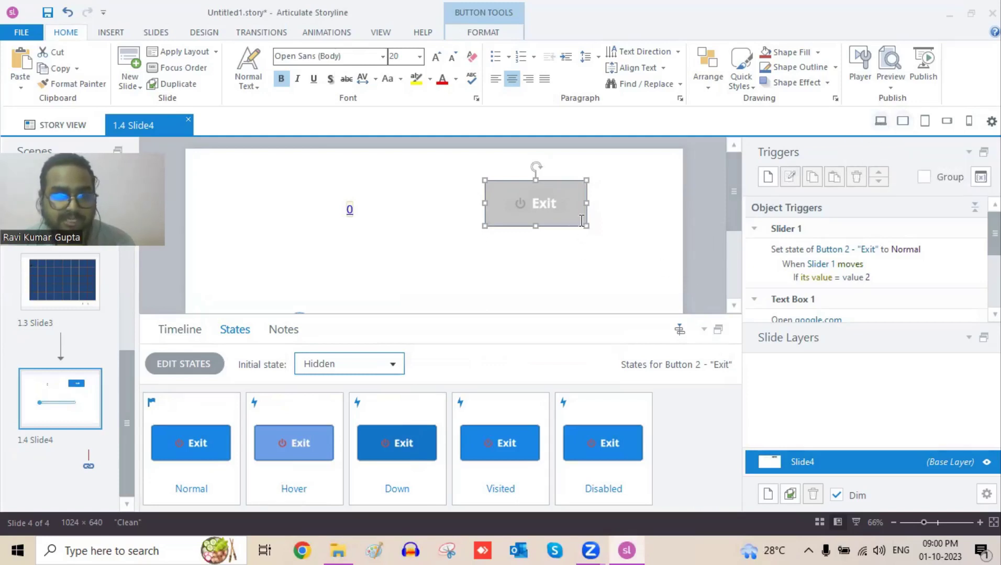
{"action": "left_click", "coordinate": [704, 330]}
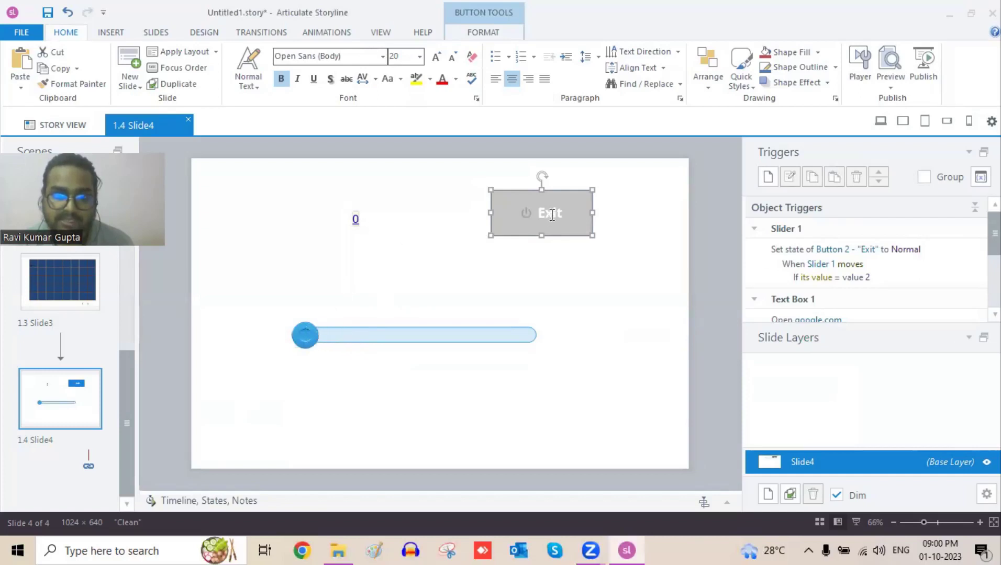
Step: Preview Slide4, move the slider thumb to value 2 to test the Exit button trigger, and close the preview
{"action": "left_click", "coordinate": [306, 336]}
{"action": "key", "text": "Escape"}
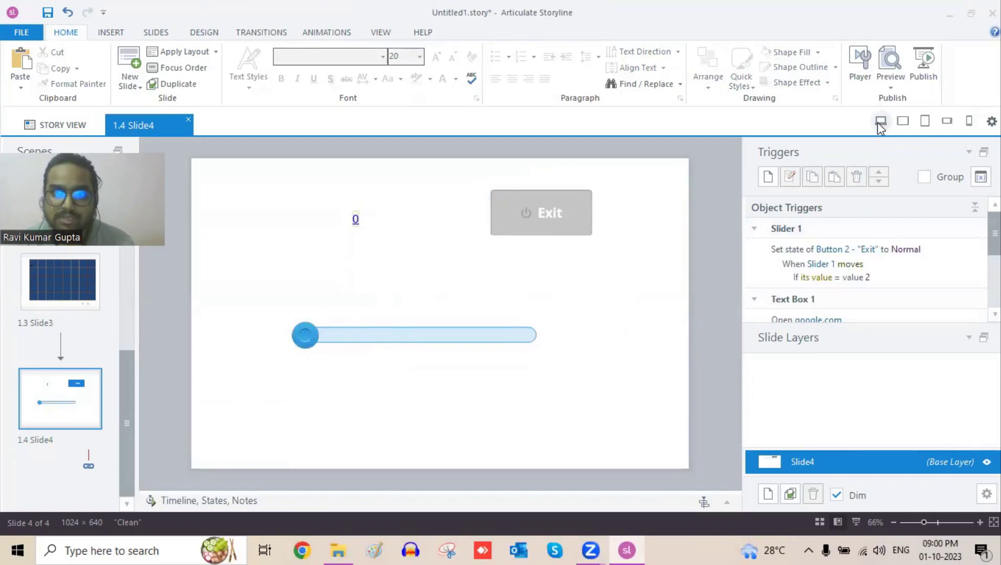
{"action": "left_click", "coordinate": [881, 122]}
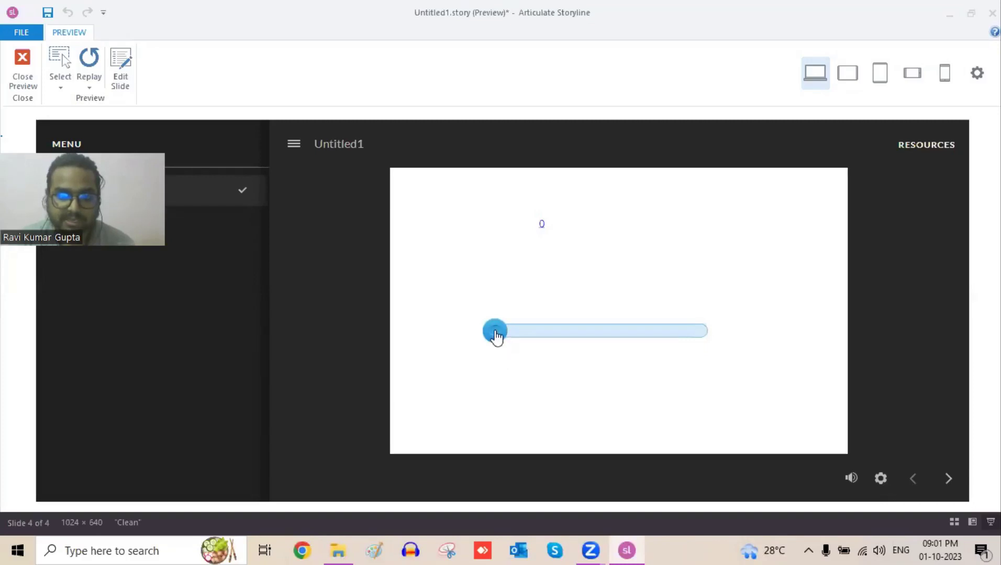
{"action": "left_click_drag", "start_coordinate": [495, 332], "coordinate": [508, 331]}
{"action": "left_click_drag", "start_coordinate": [517, 332], "coordinate": [531, 330]}
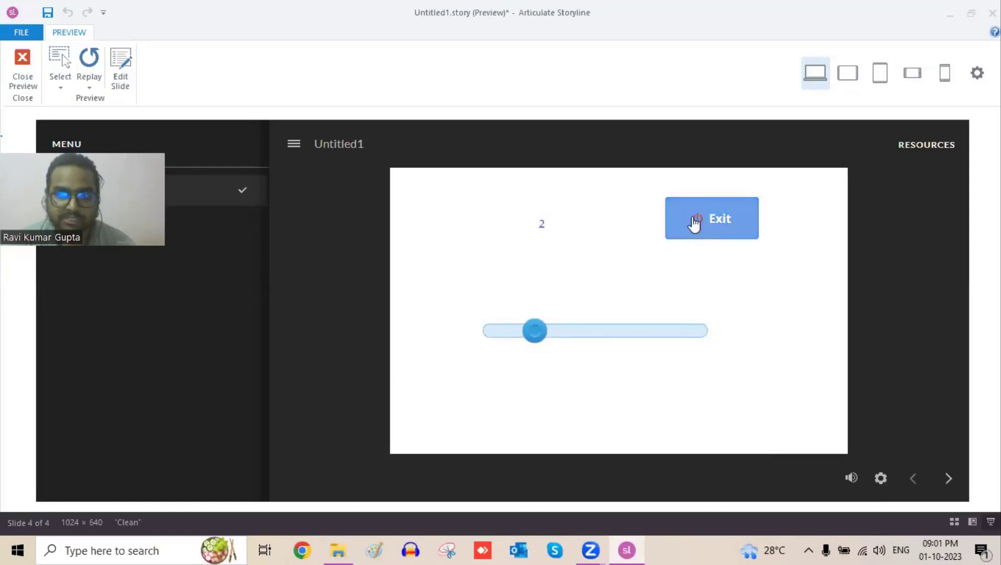
{"action": "mouse_move", "coordinate": [535, 336]}
{"action": "left_mouse_down"}
{"action": "mouse_move", "coordinate": [701, 336]}
{"action": "mouse_move", "coordinate": [534, 330]}
{"action": "left_mouse_up"}
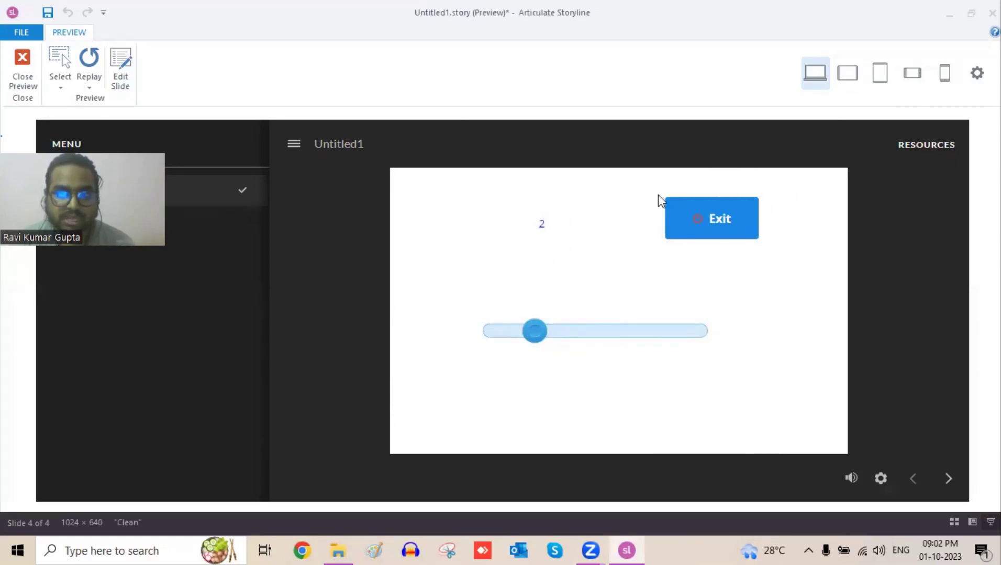
{"action": "key", "text": "Escape"}
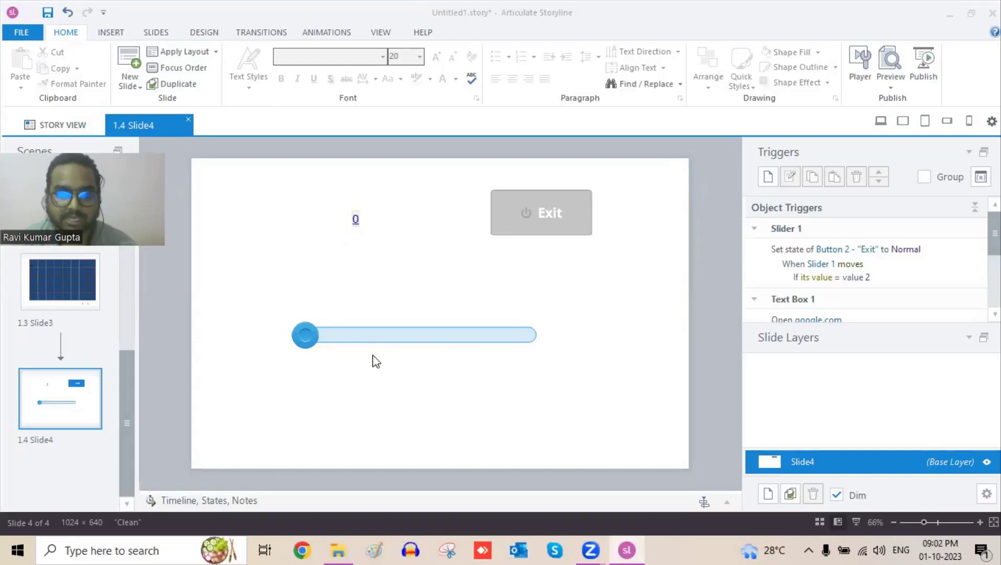
Step: Select the slider on Slide4 and review its trigger for the Exit button
{"action": "left_click", "coordinate": [370, 339]}
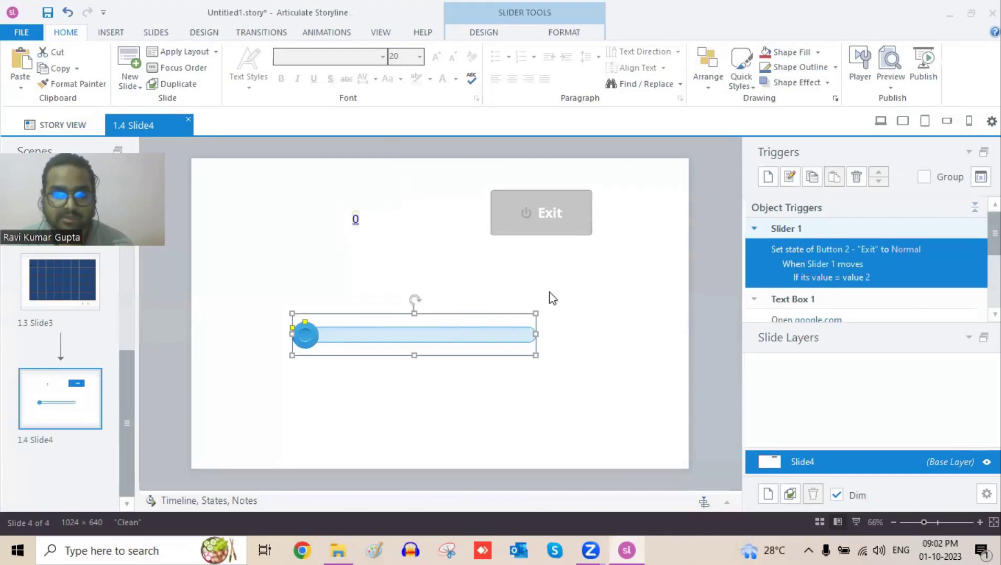
{"action": "scroll", "coordinate": [898, 309], "scroll_direction": "down", "scroll_amount": 3}
{"action": "scroll", "coordinate": [900, 313], "scroll_direction": "up", "scroll_amount": 3}
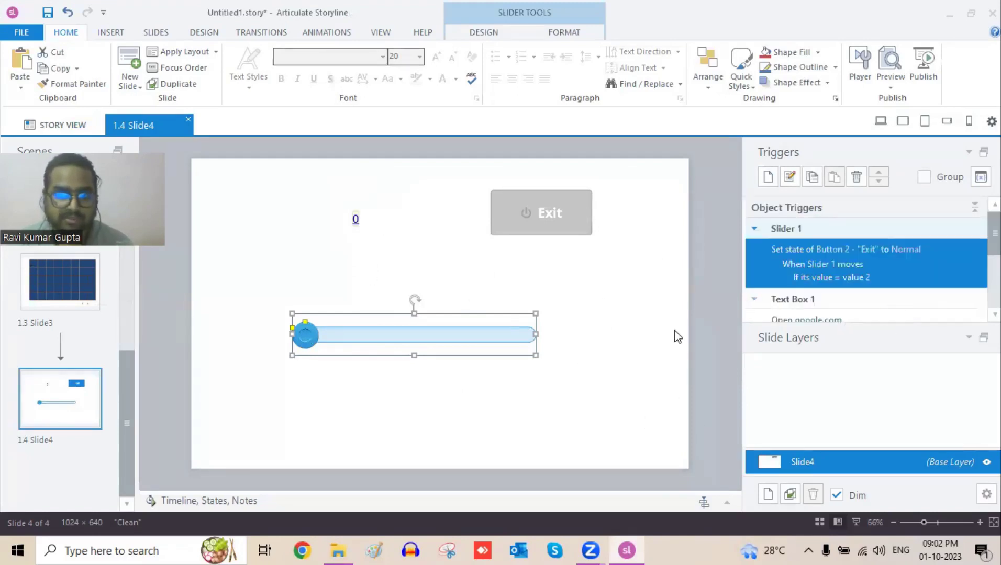